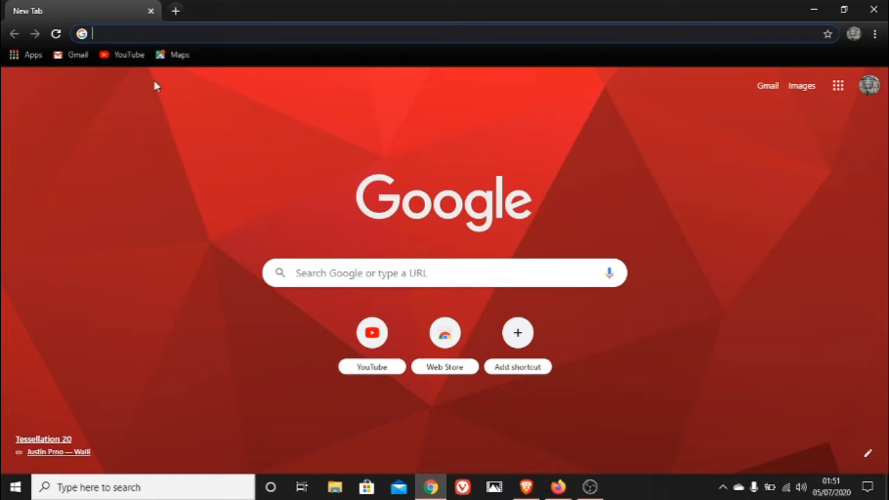
Go to YouTube, open YouTube Studio for the channel and display its list of uploaded videos
click(127, 58)
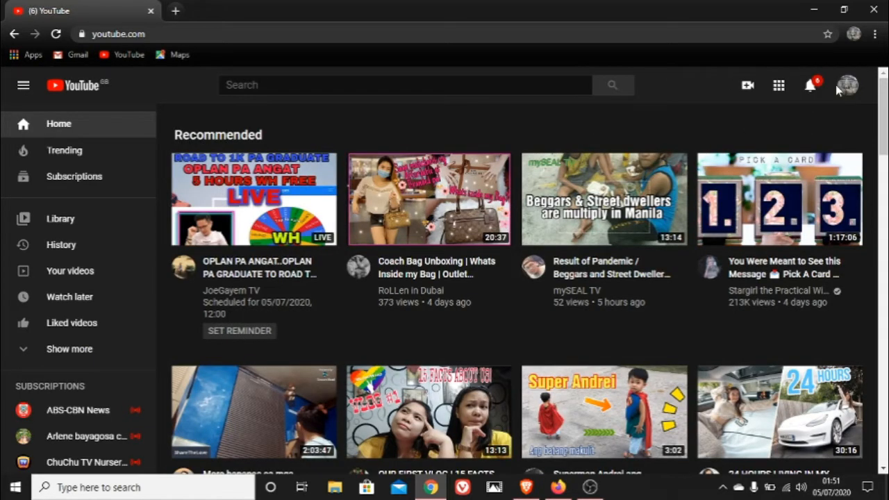
click(847, 87)
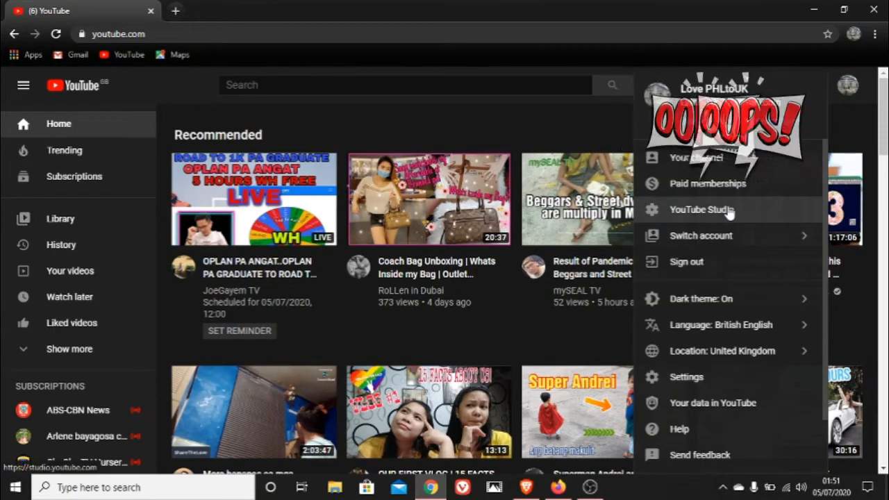
click(567, 107)
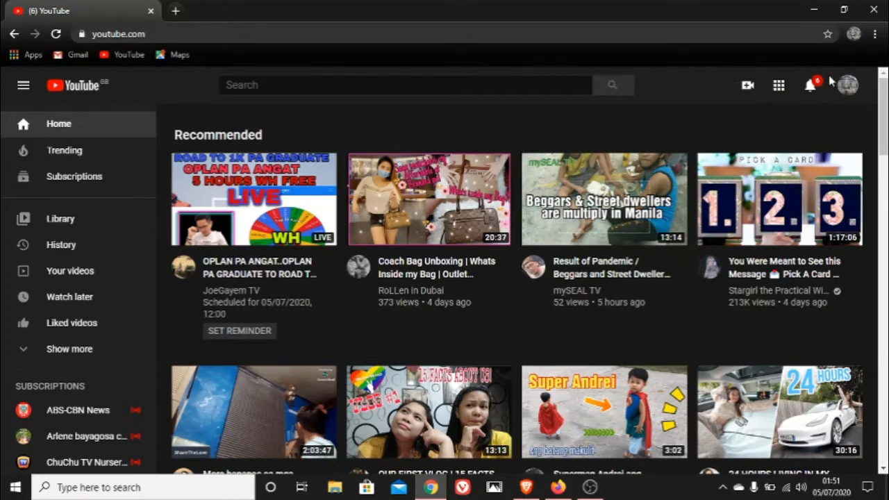
click(847, 90)
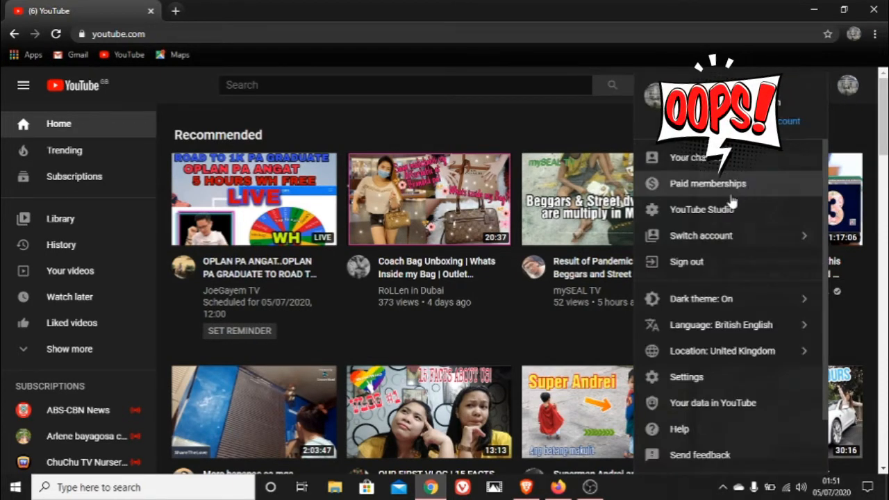
click(726, 211)
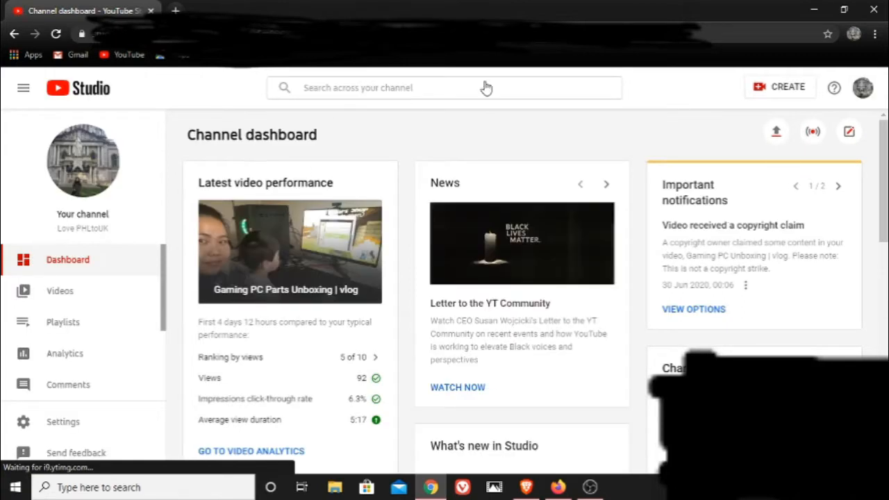
click(72, 298)
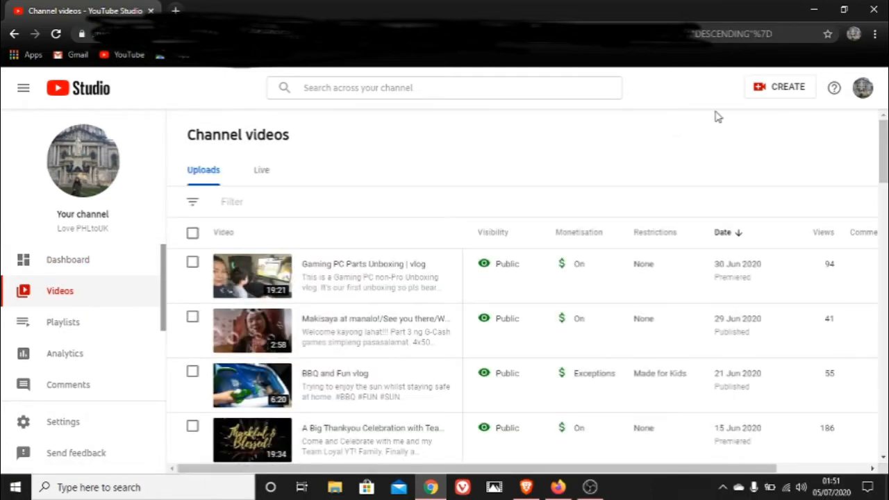
Start a new video upload using the file Untitled_720p from the Desktop folder
click(773, 93)
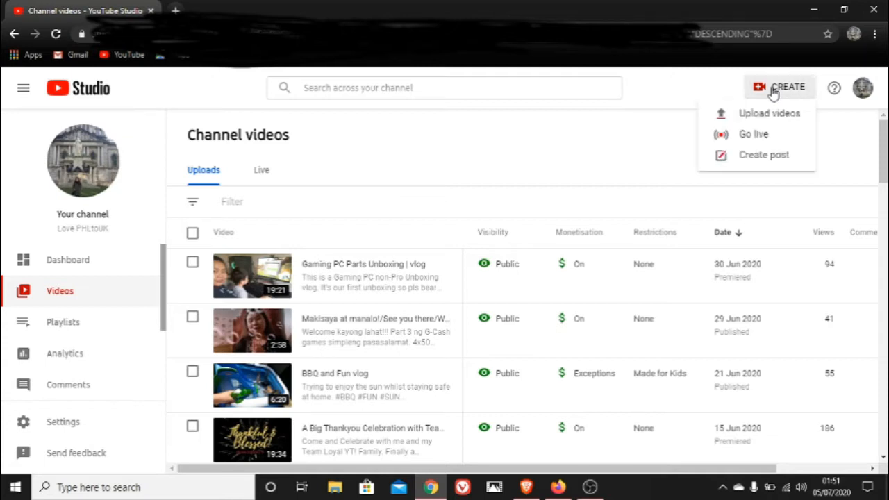
click(768, 117)
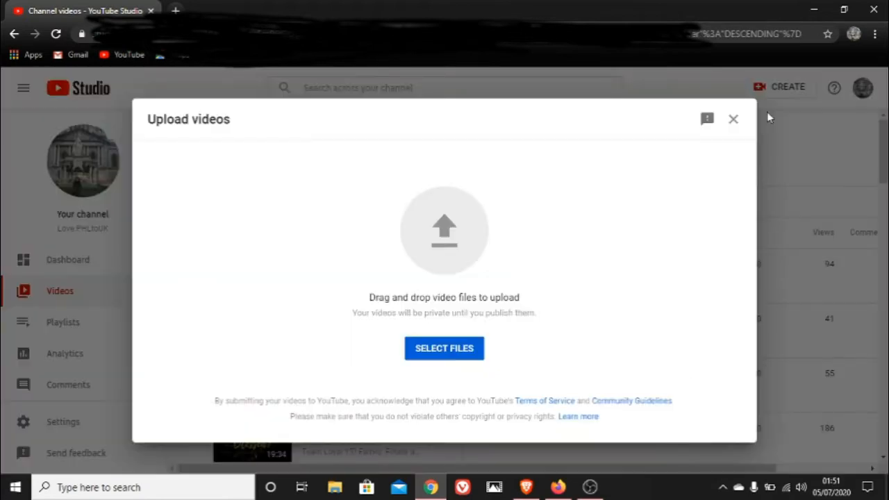
click(466, 355)
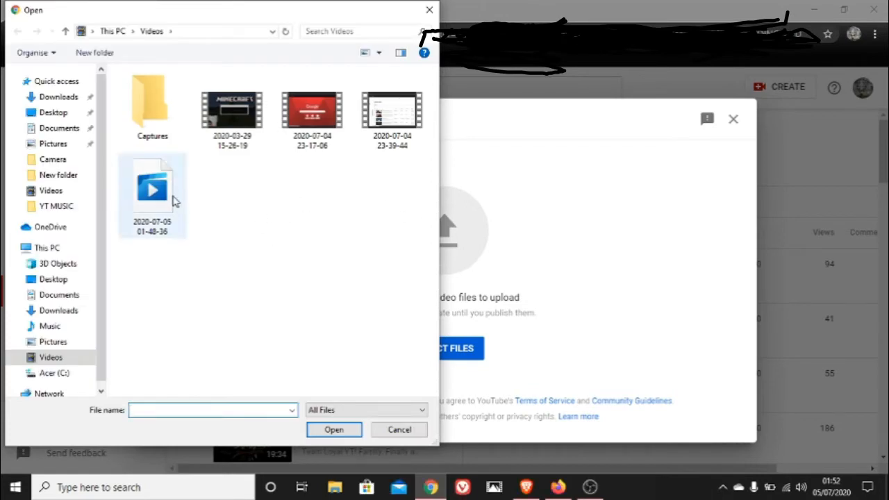
click(69, 113)
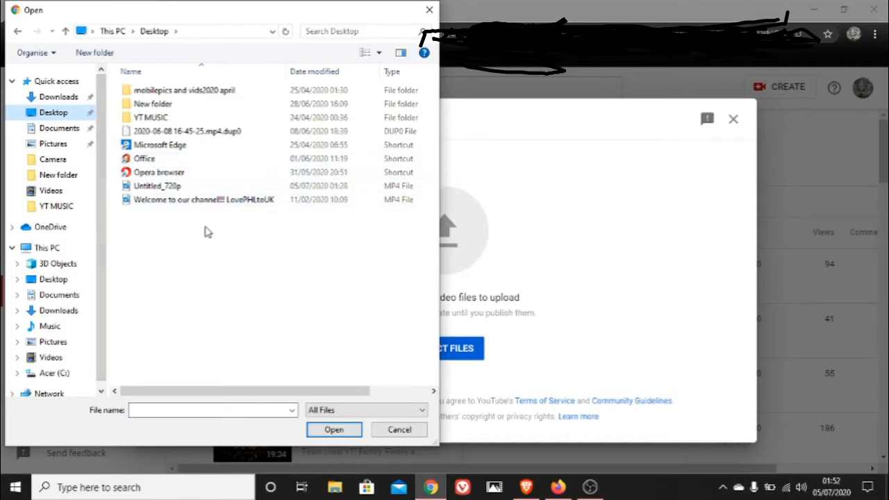
click(214, 187)
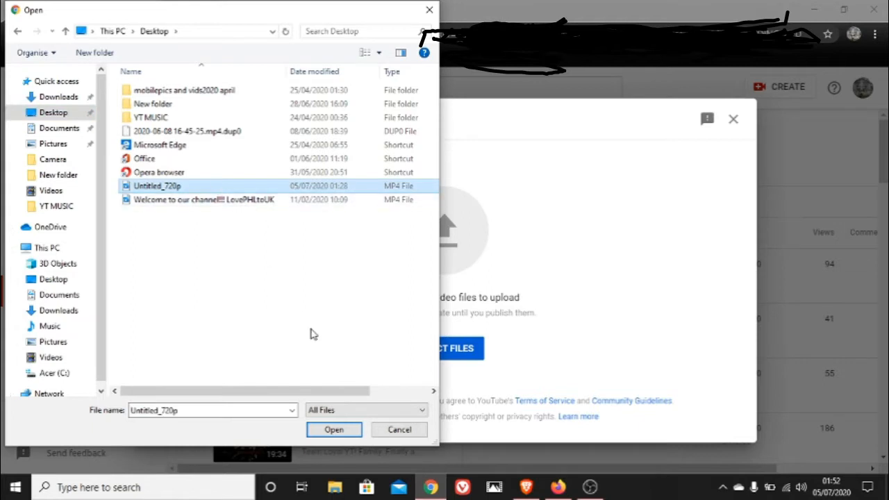
click(333, 430)
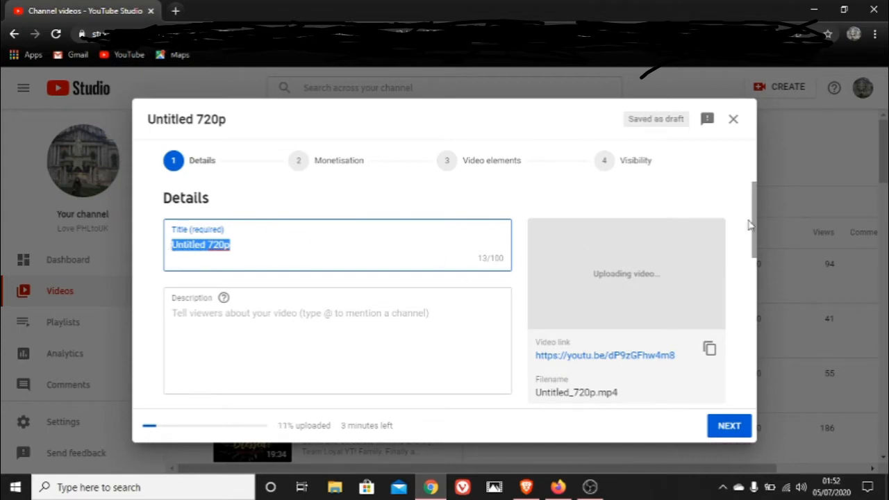
Declare the video as not Made for Kids and proceed to the Visibility stage, keeping the monetisation and video elements defaults
drag(752, 222, 768, 370)
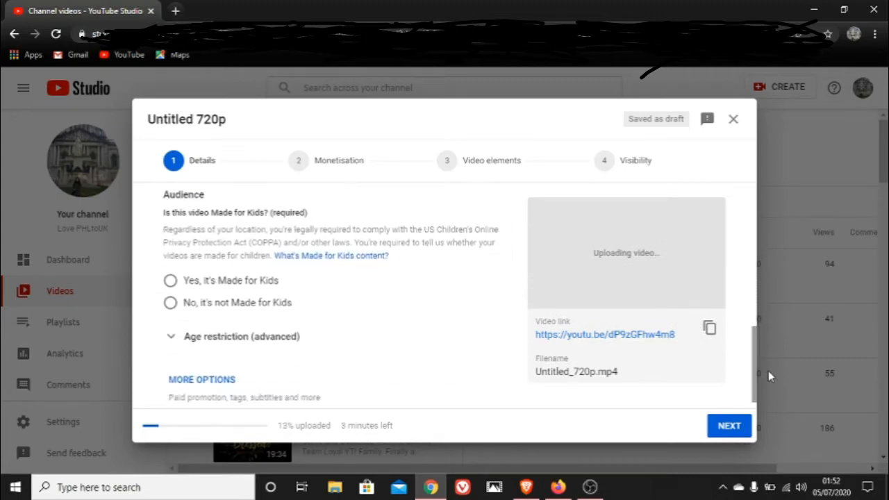
click(170, 306)
click(734, 429)
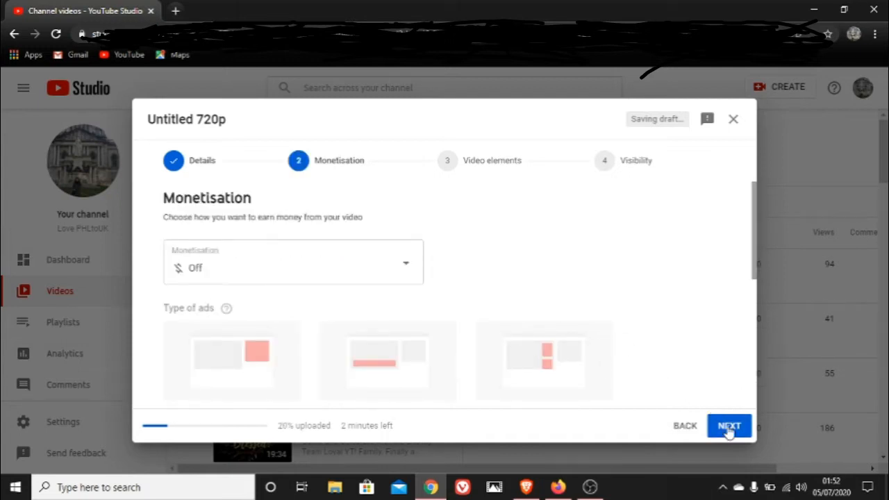
click(728, 426)
click(729, 426)
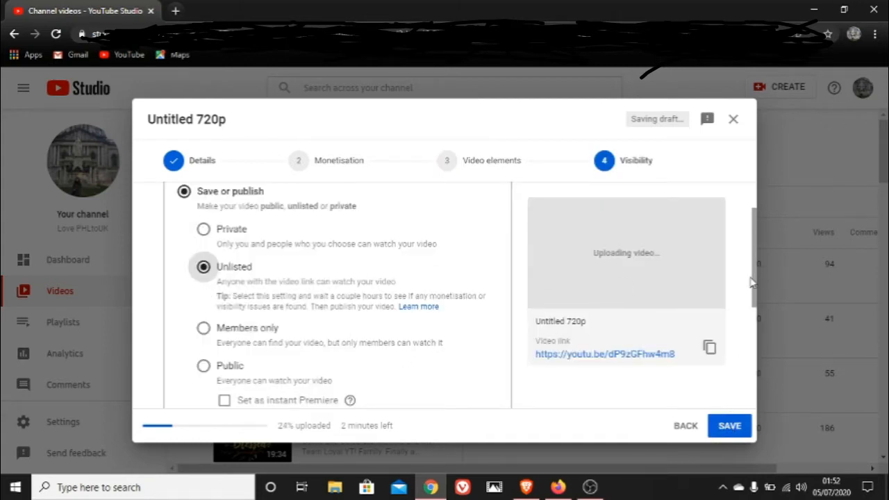
Review the visibility options, save the video as Unlisted and dismiss the upload progress notice
drag(757, 286, 758, 395)
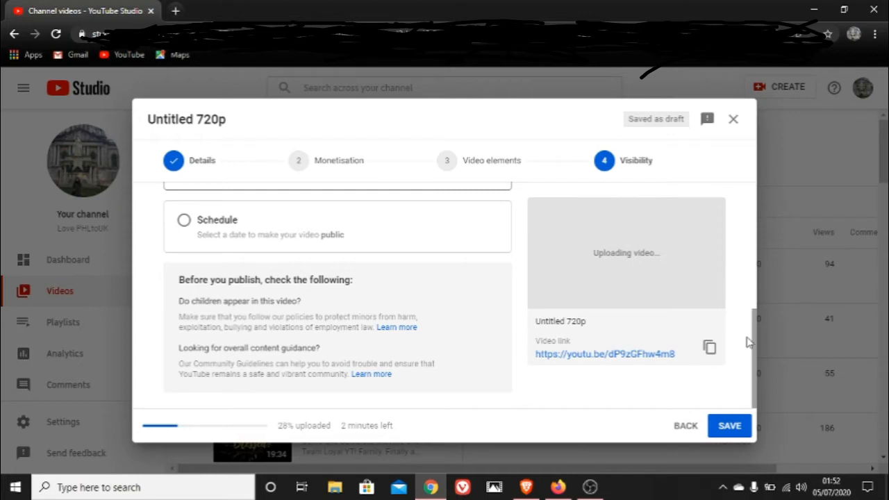
drag(756, 355, 750, 262)
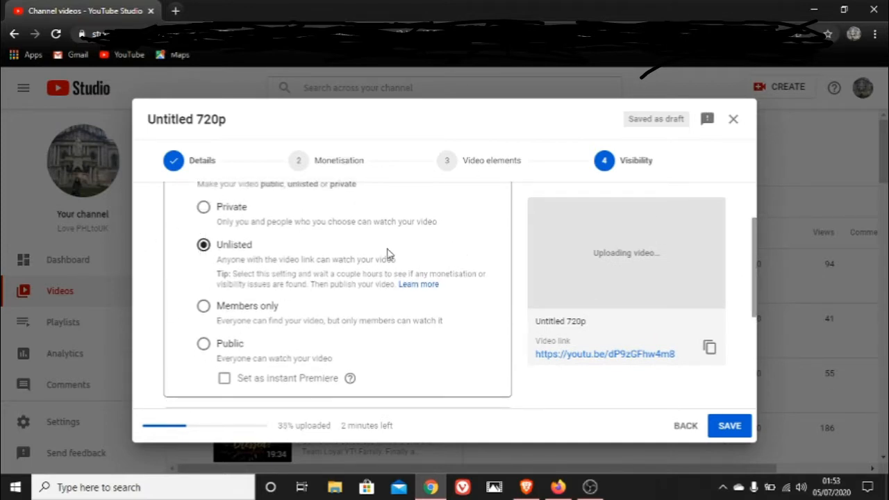
click(720, 430)
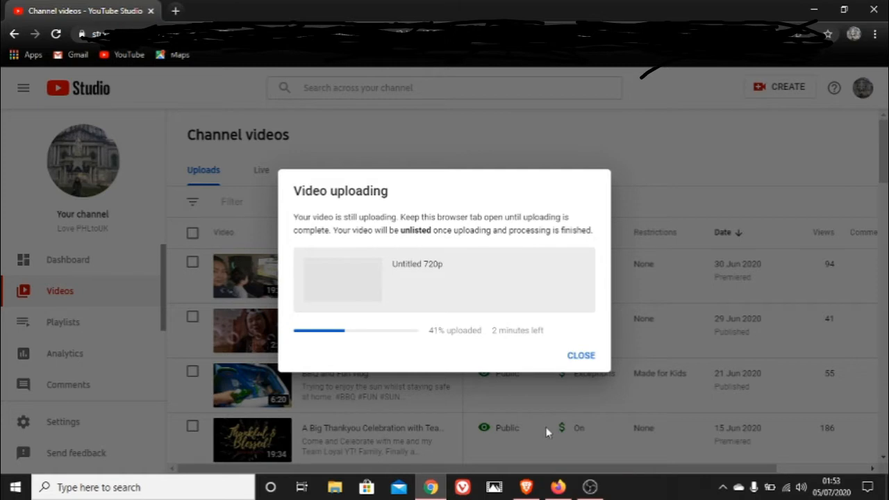
click(576, 356)
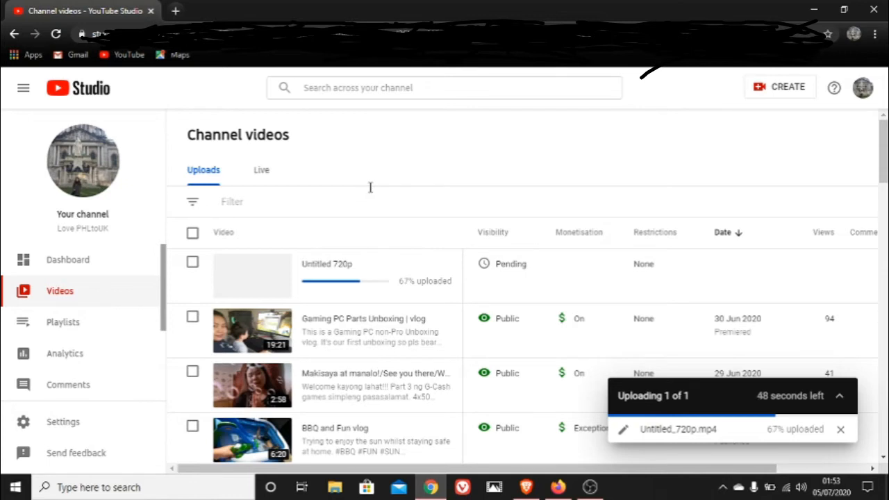
Open the details of the uploading video and replace its title with the celebrant's first name in possessive form followed by "6th Birthday"
mouse_move(326, 258)
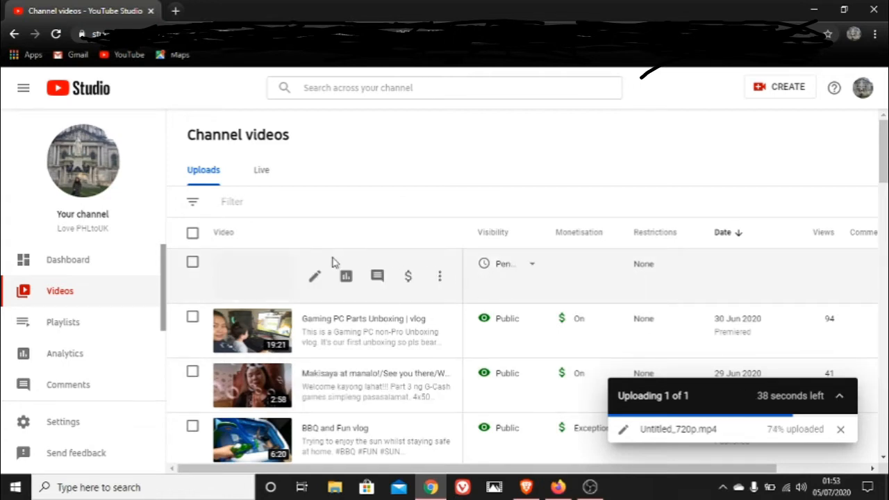
mouse_move(312, 277)
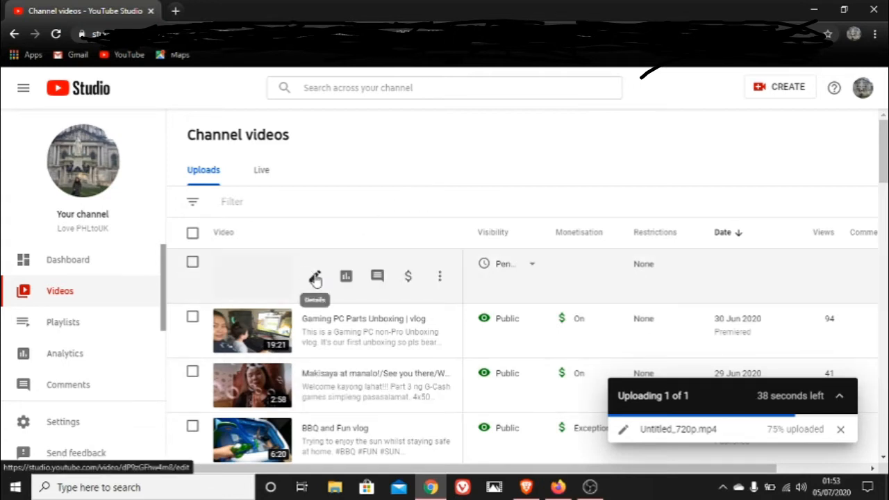
click(316, 278)
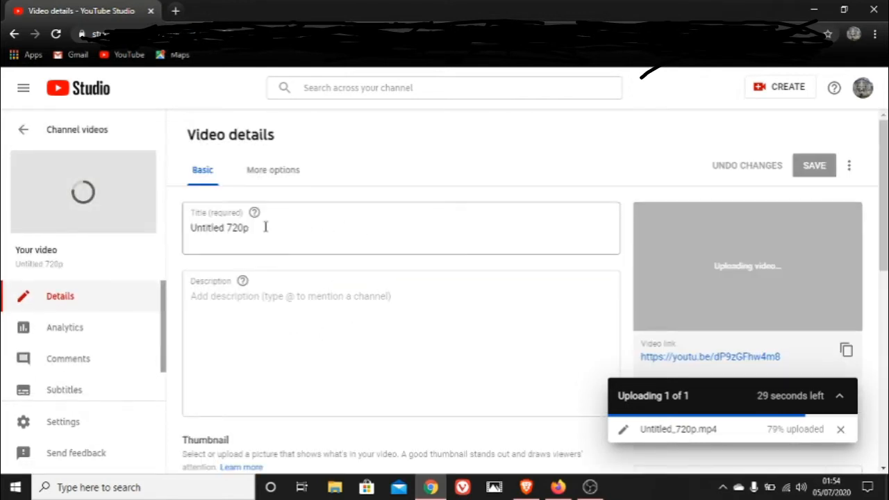
drag(265, 227, 179, 232)
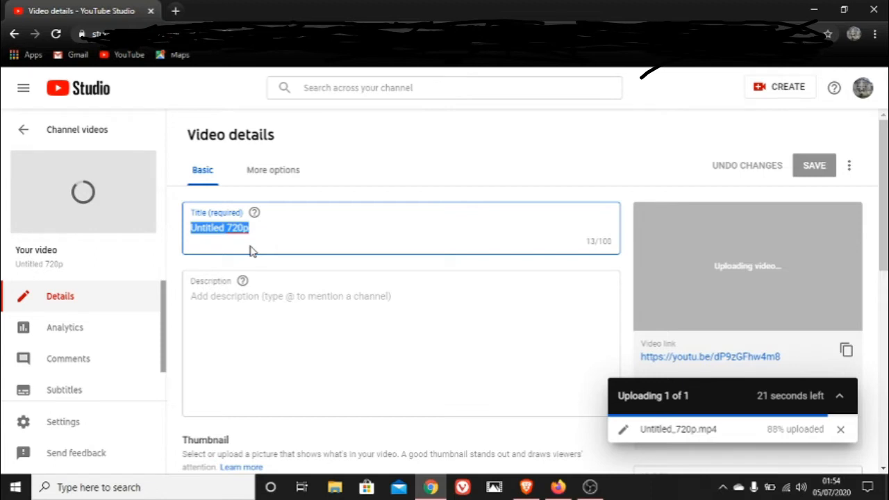
text(S)
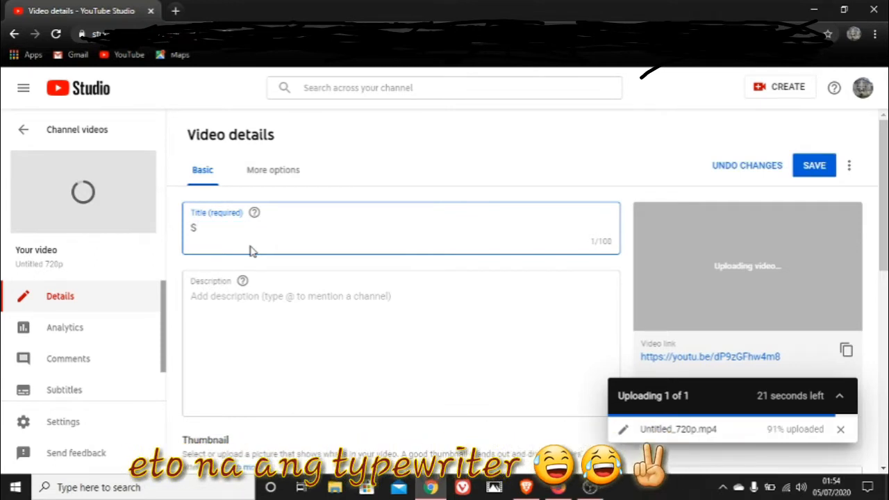
text(am)
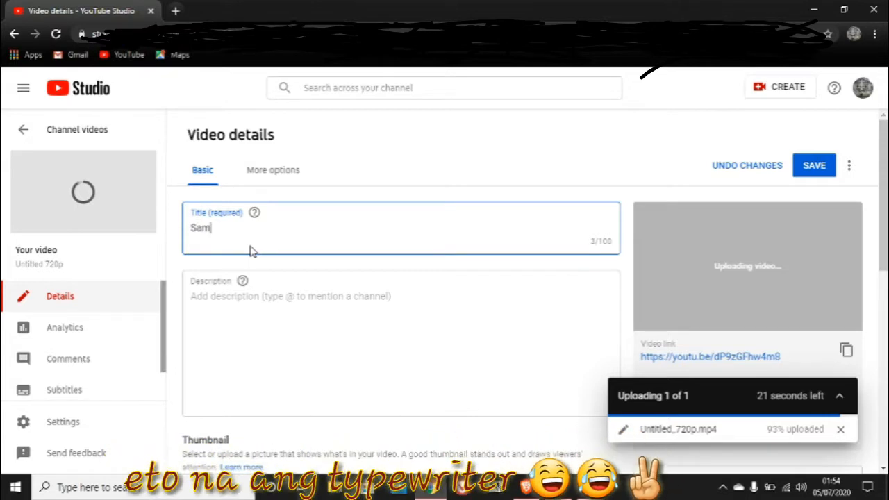
text('s )
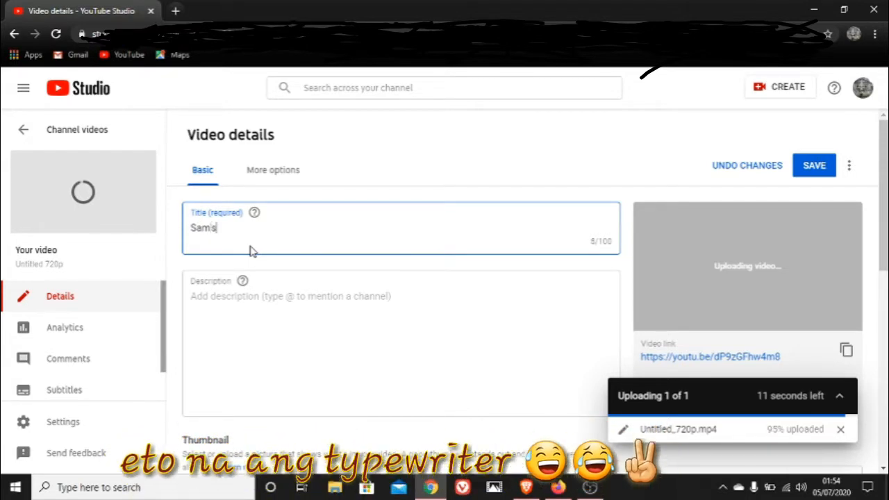
text(6)
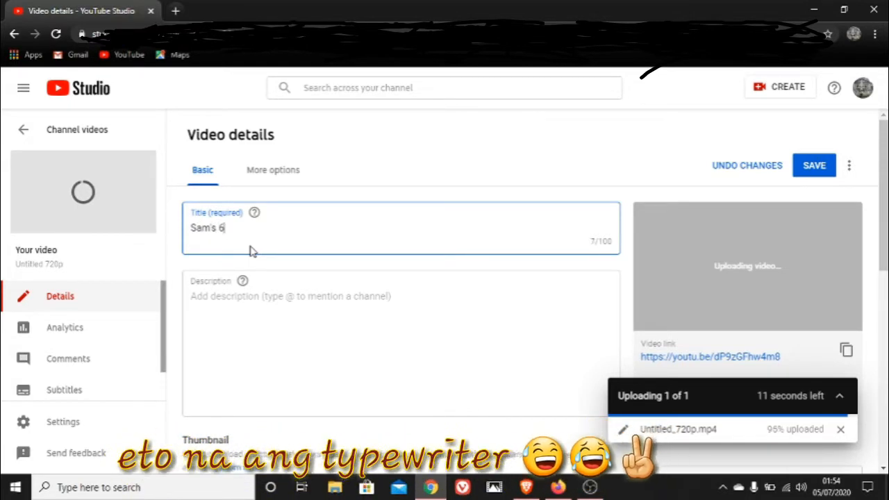
text(th )
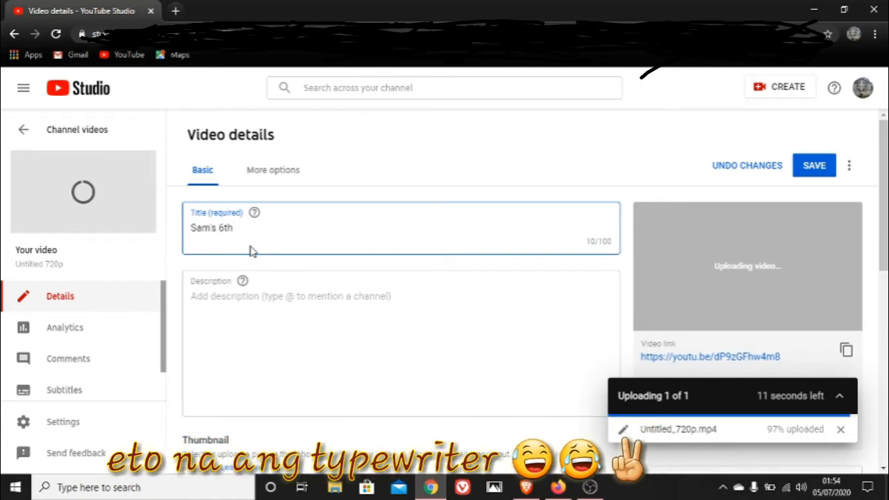
text(Birthday)
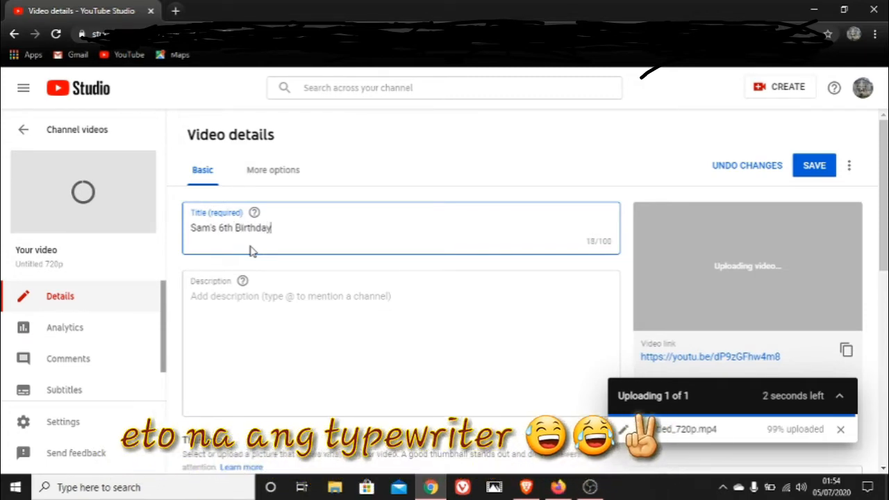
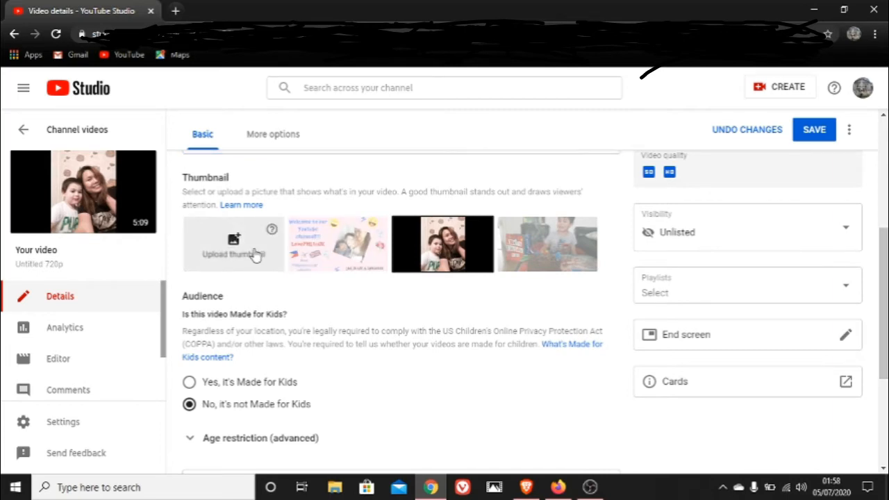
click(254, 255)
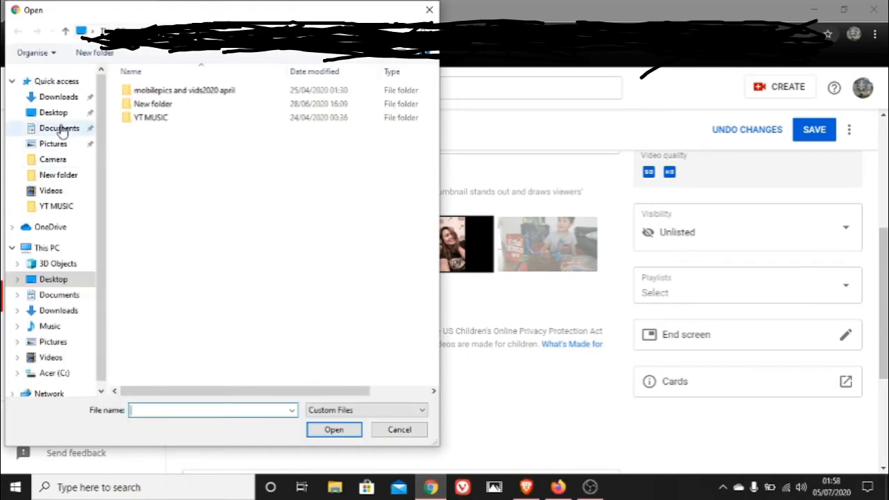
click(62, 97)
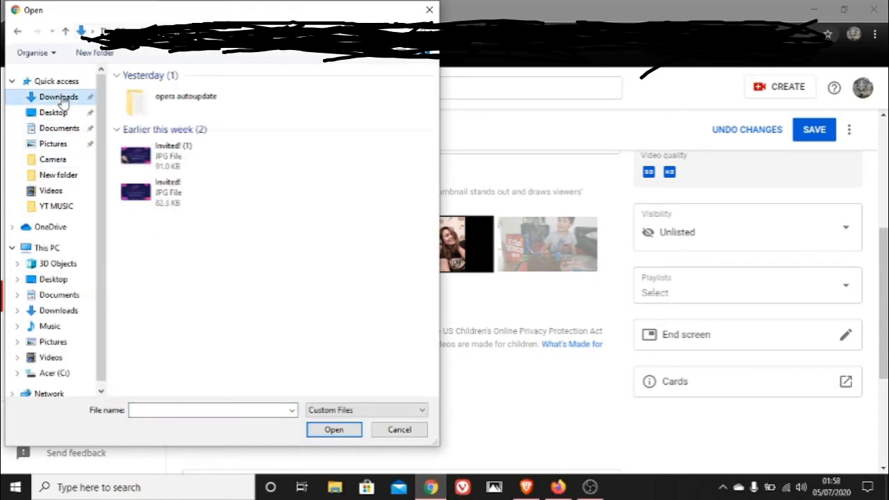
key(Escape)
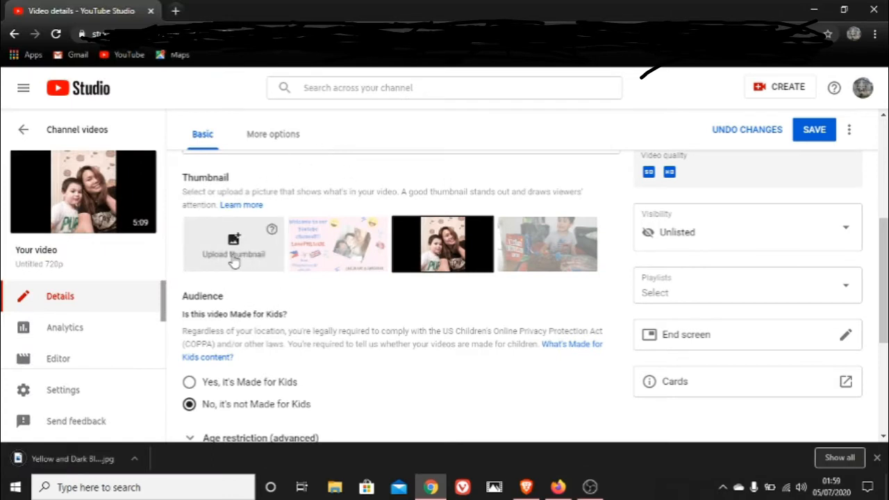
Upload the Yellow and Dark Blue Brother-in-Law Birthday image from the Downloads folder as the video's custom thumbnail
click(235, 256)
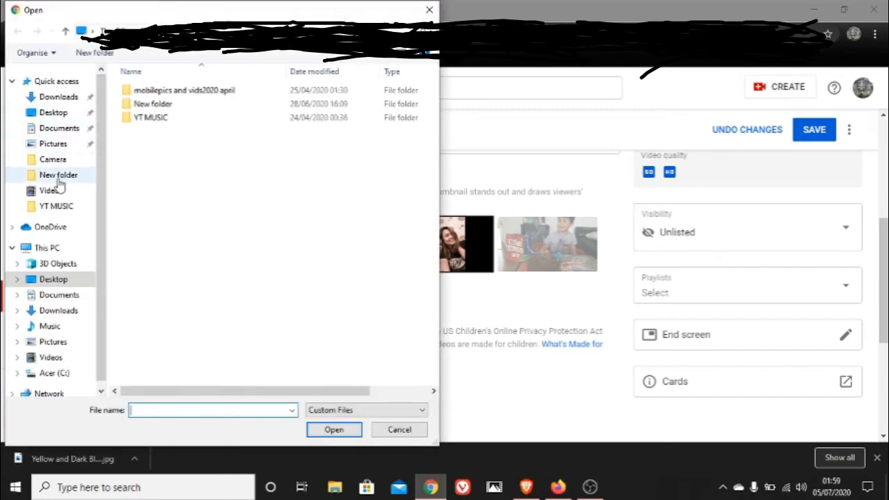
click(58, 97)
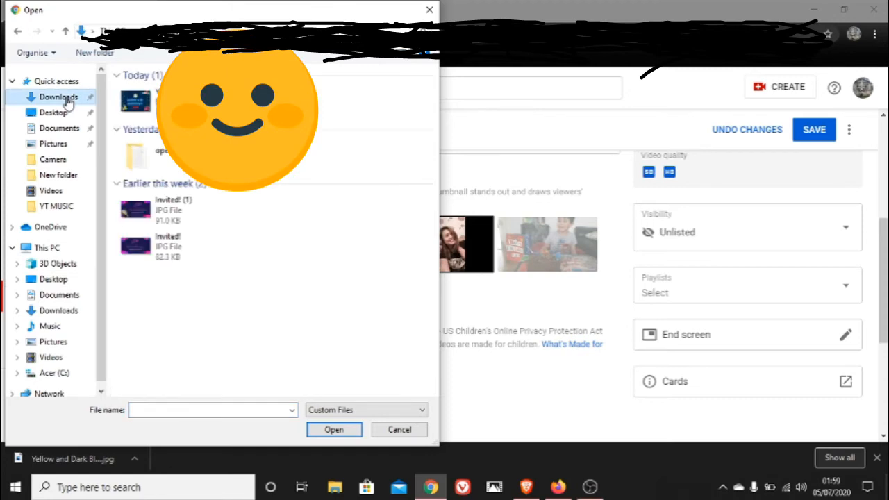
click(146, 113)
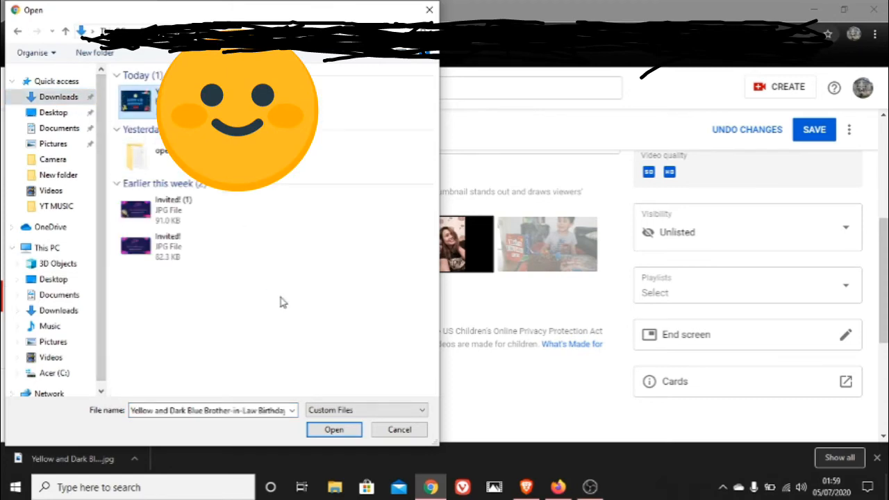
click(323, 428)
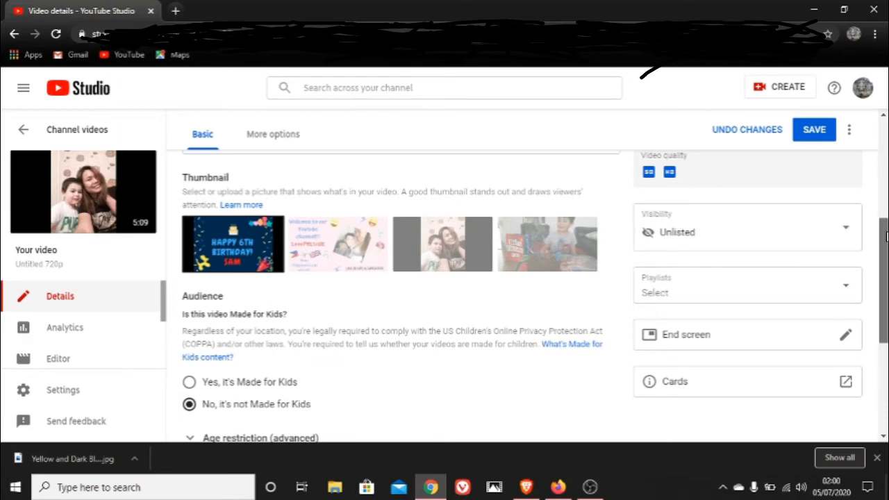
Add further descriptive tags to the video's existing tag list
scroll(883, 278, down, 3)
scroll(445, 291, down, 1)
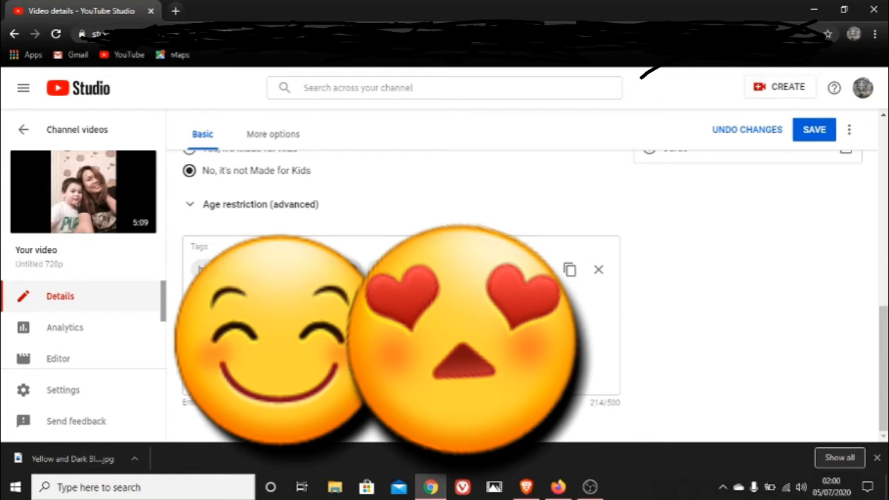
click(401, 320)
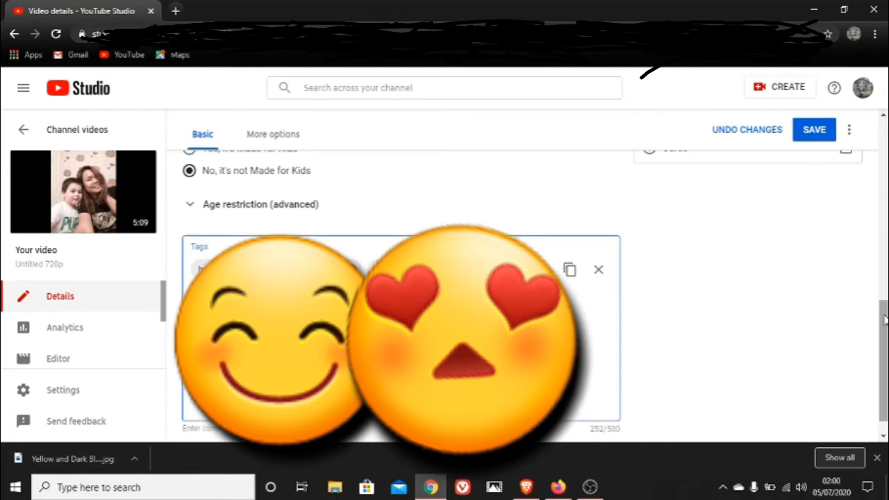
Add a video card at 0:09 linking to the Gaming PC Parts Unboxing vlog, and close the cards editor
drag(884, 321, 886, 252)
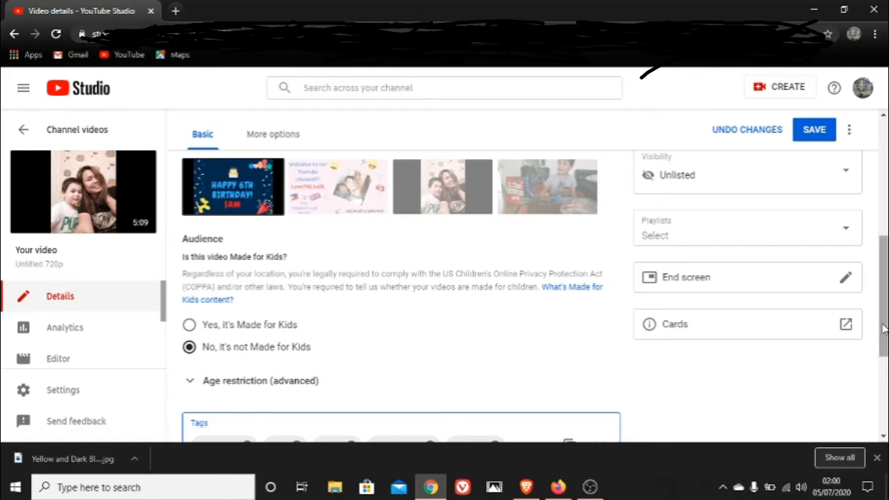
click(848, 327)
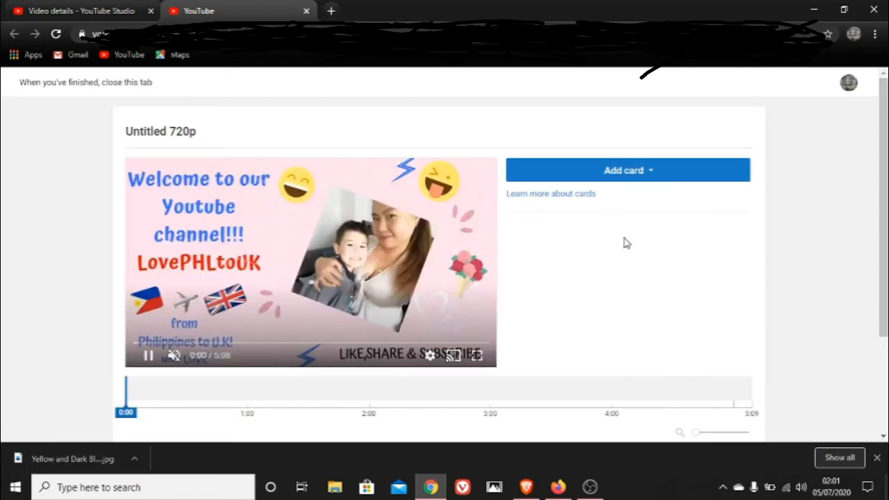
click(582, 173)
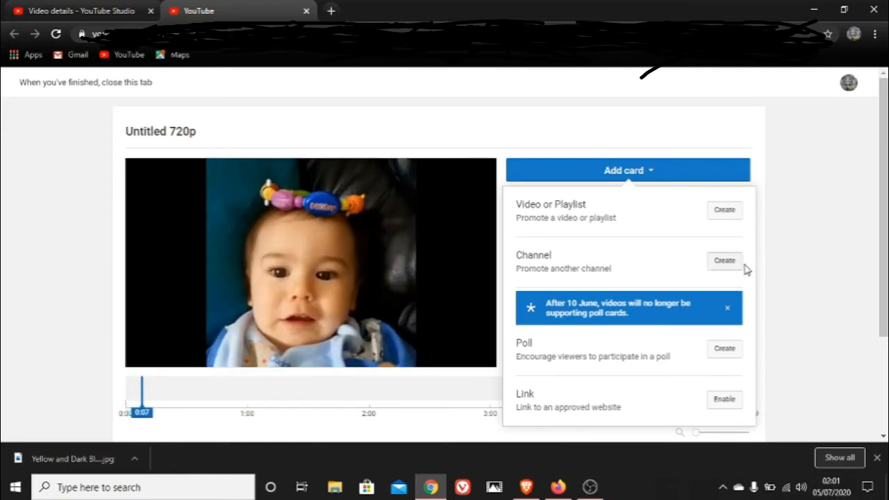
click(733, 213)
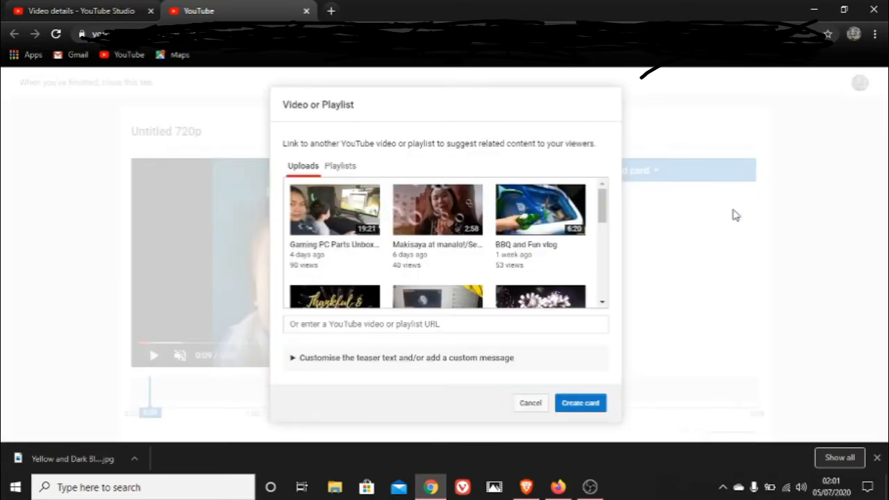
click(581, 410)
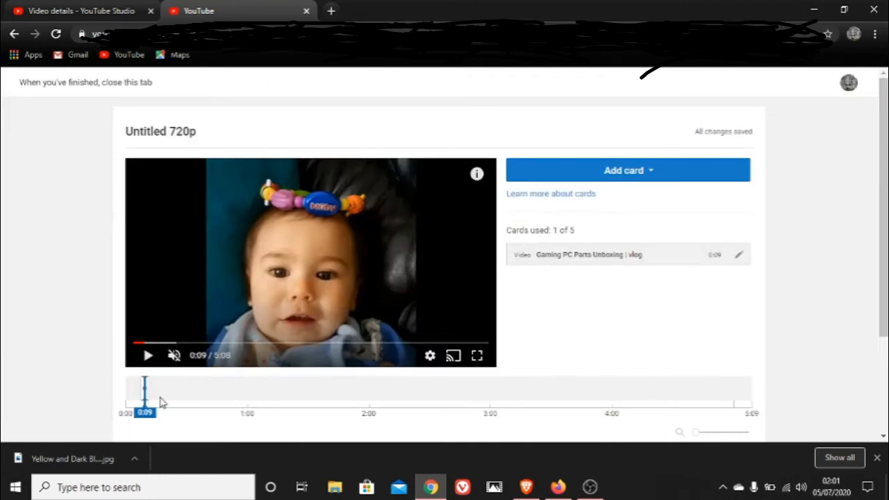
drag(144, 389, 256, 397)
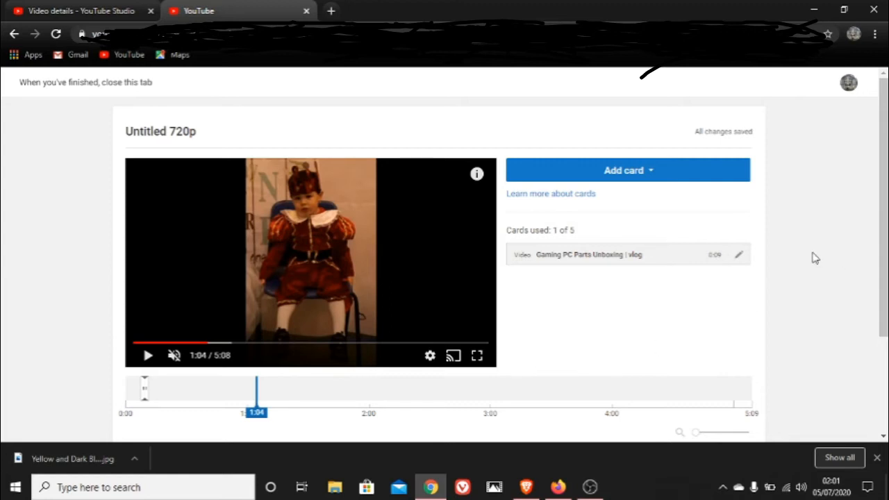
click(306, 11)
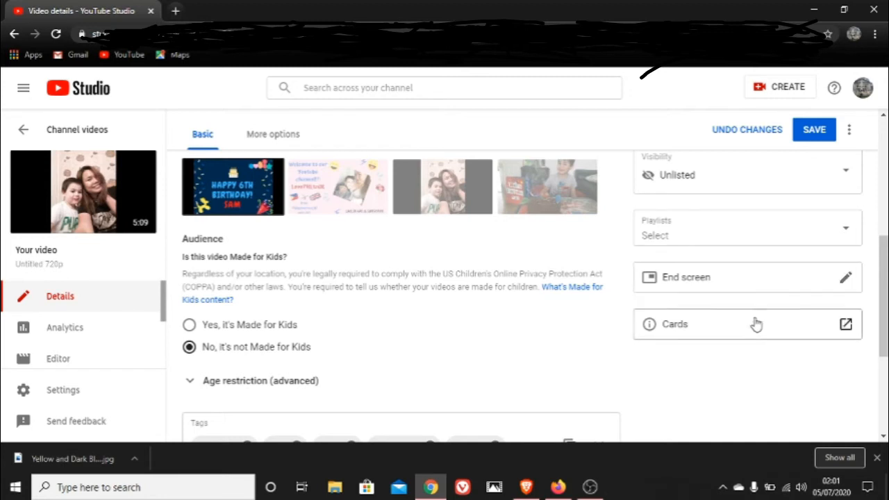
Try an end screen template with one video and one subscribe element, and discard the changes
click(785, 283)
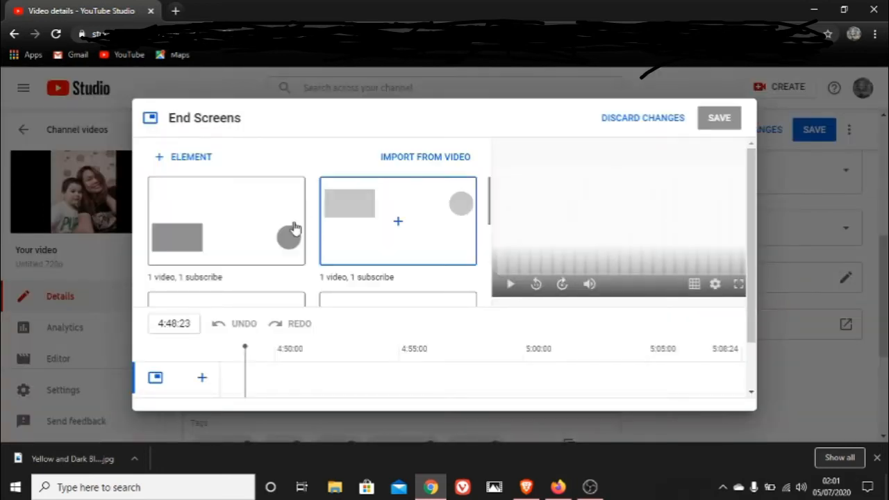
click(258, 240)
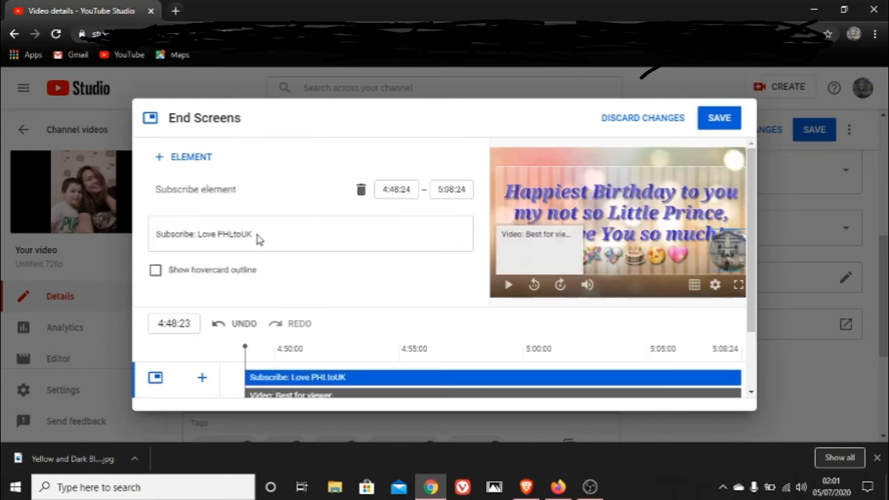
click(646, 118)
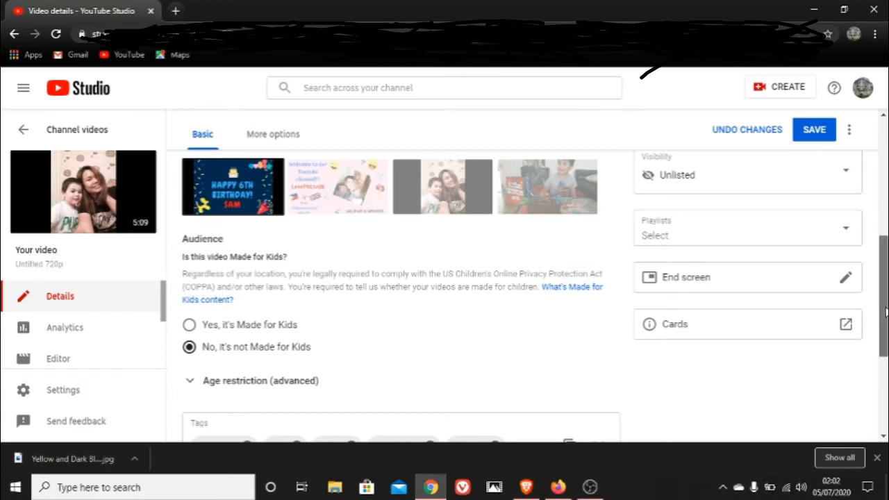
Assign the video to the VLOGS! playlist
scroll(885, 313, up, 2)
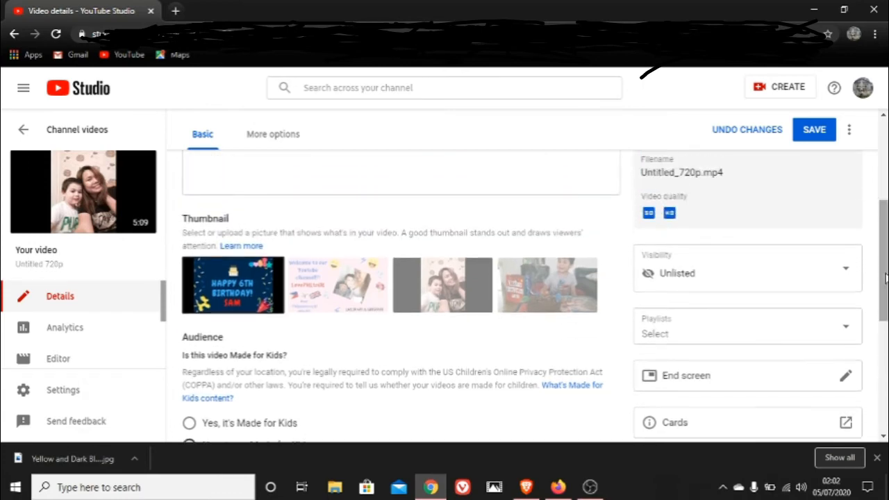
click(810, 336)
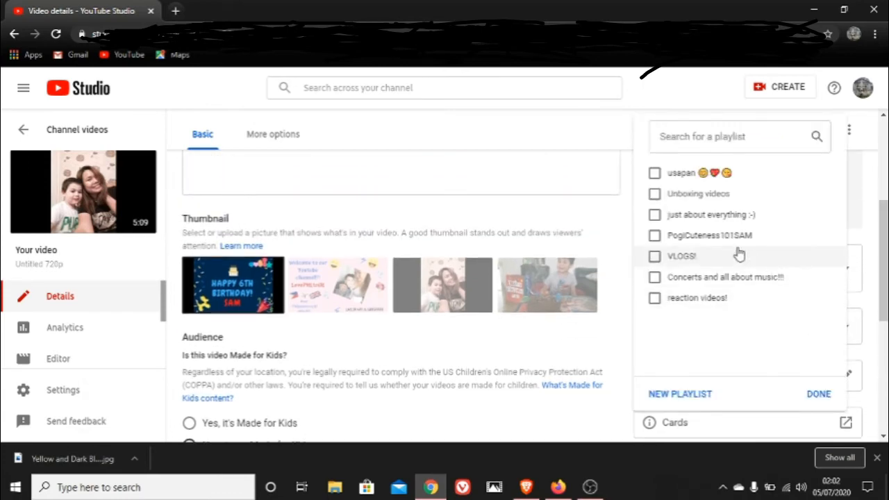
click(654, 257)
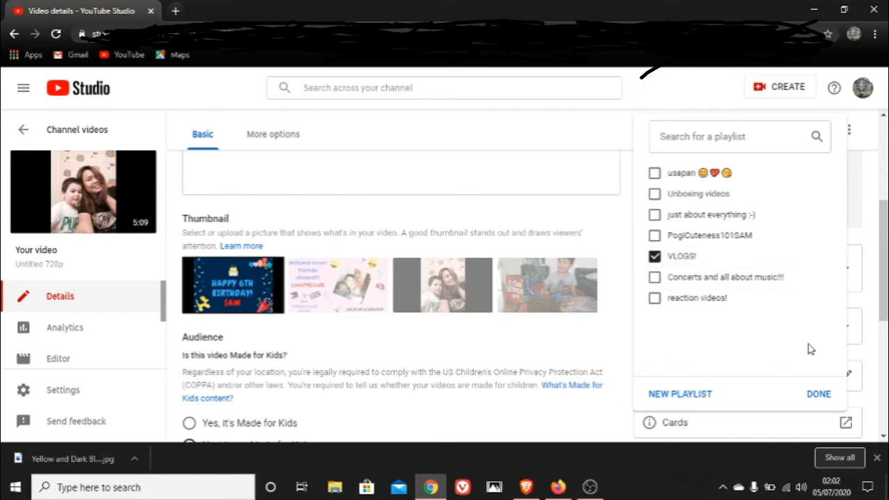
click(819, 395)
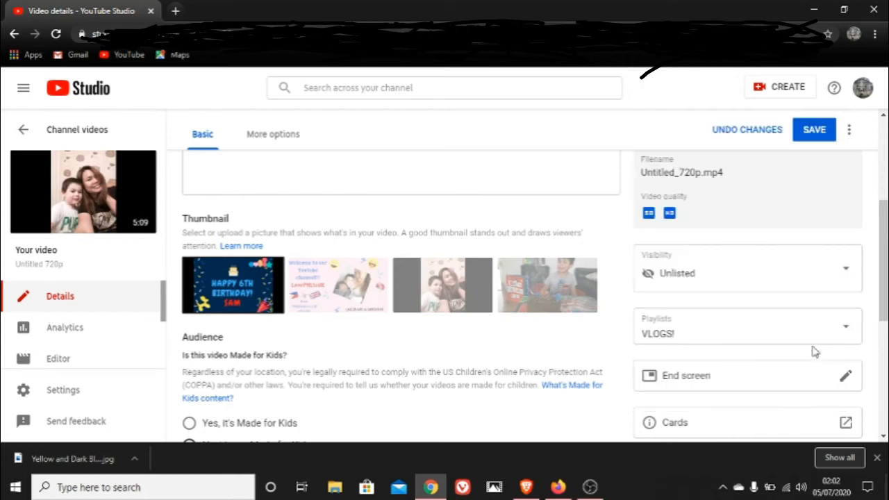
Review the public visibility options and schedule the video as a Premiere for 6 Jul 2020 at 12:15
click(781, 284)
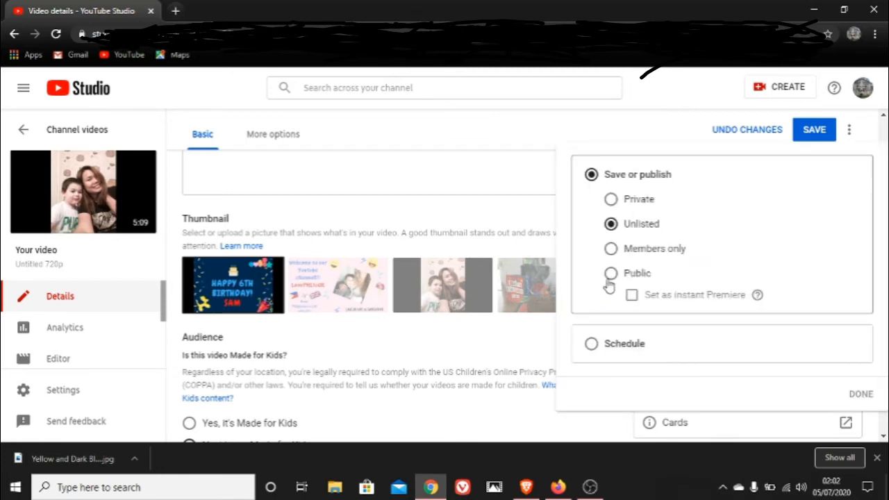
click(631, 300)
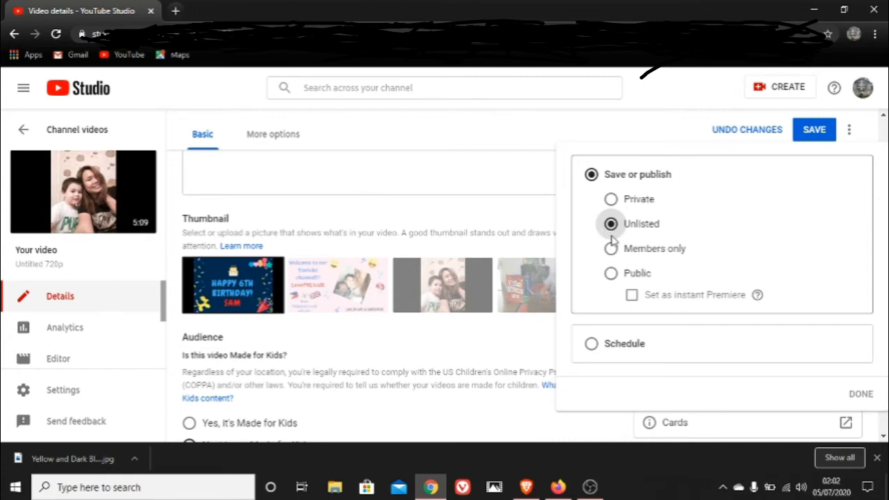
click(612, 275)
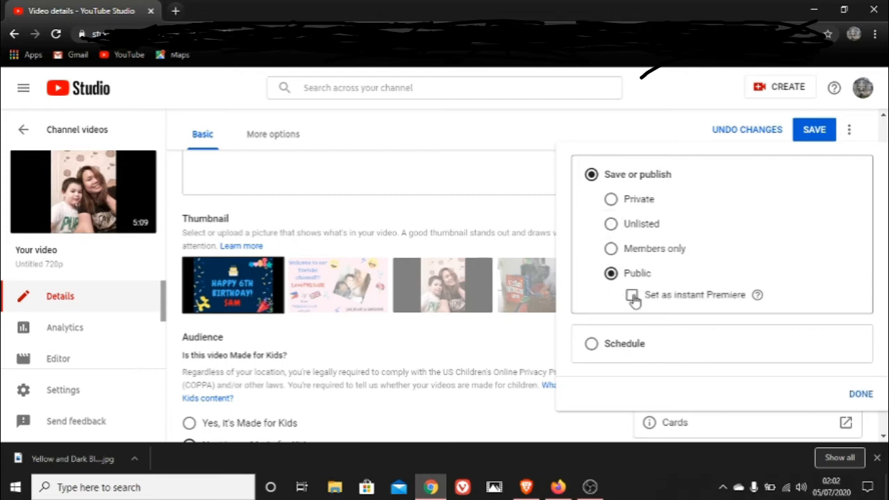
click(632, 297)
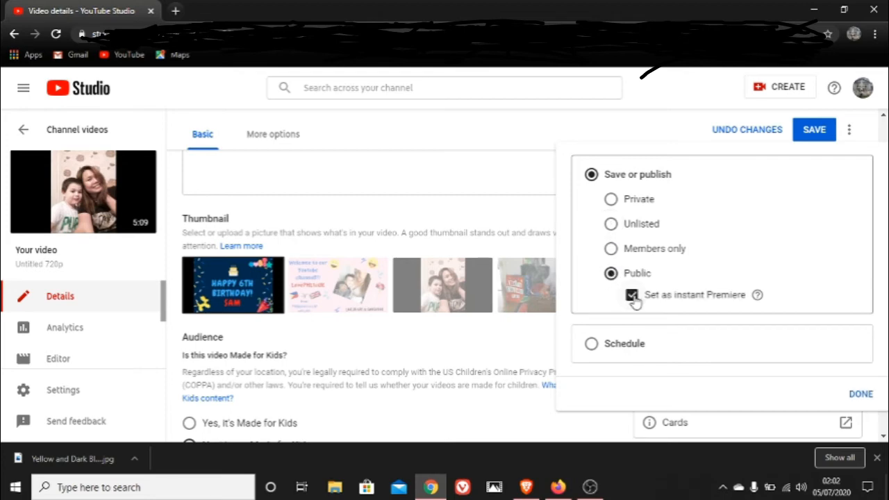
click(591, 345)
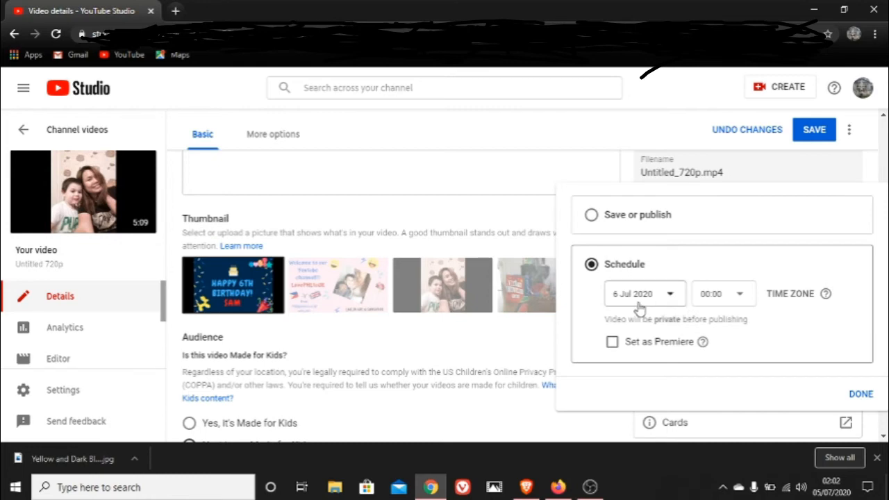
click(726, 298)
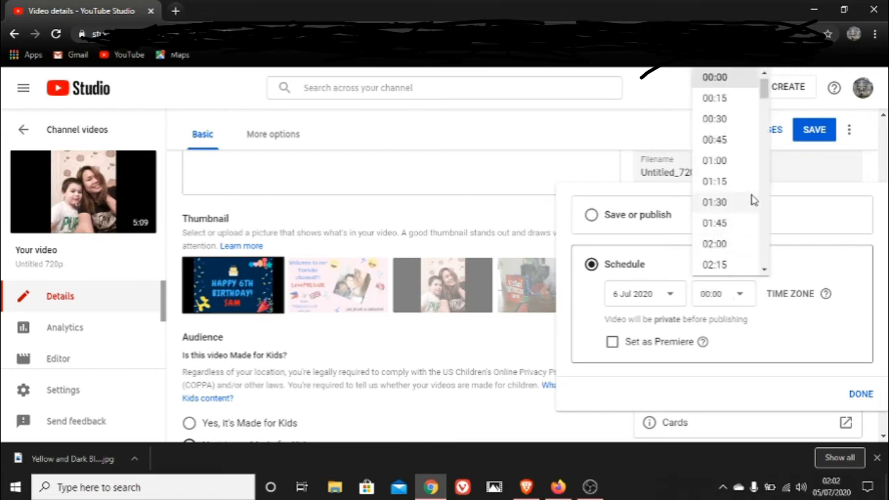
drag(766, 92, 763, 177)
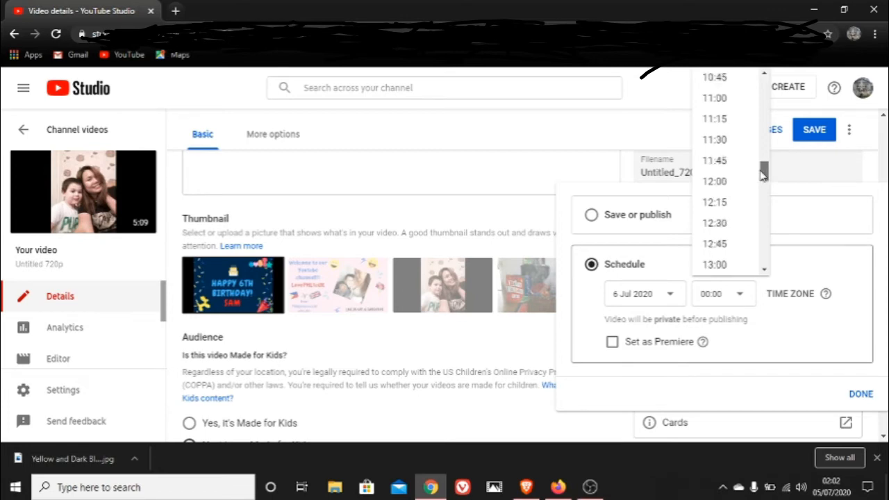
click(716, 202)
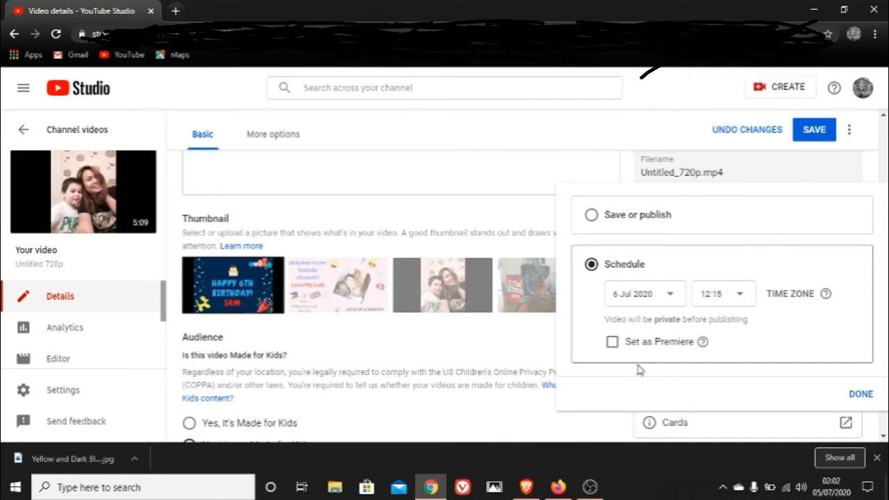
click(612, 343)
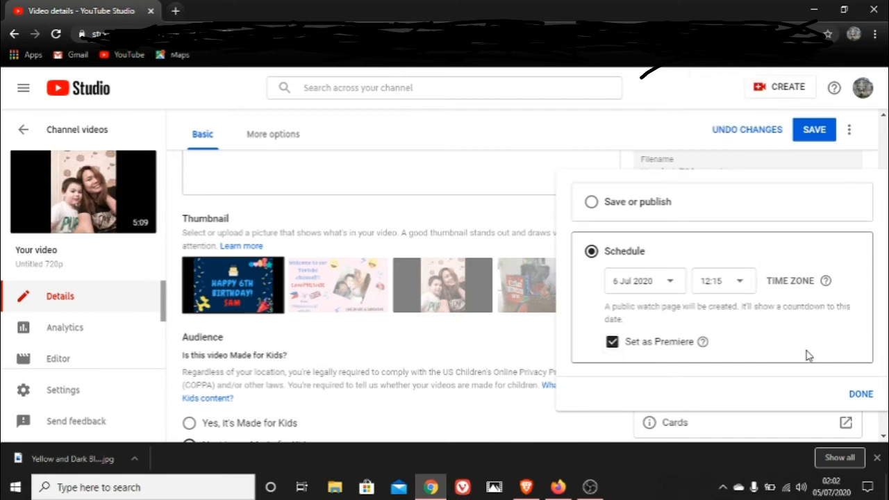
click(859, 394)
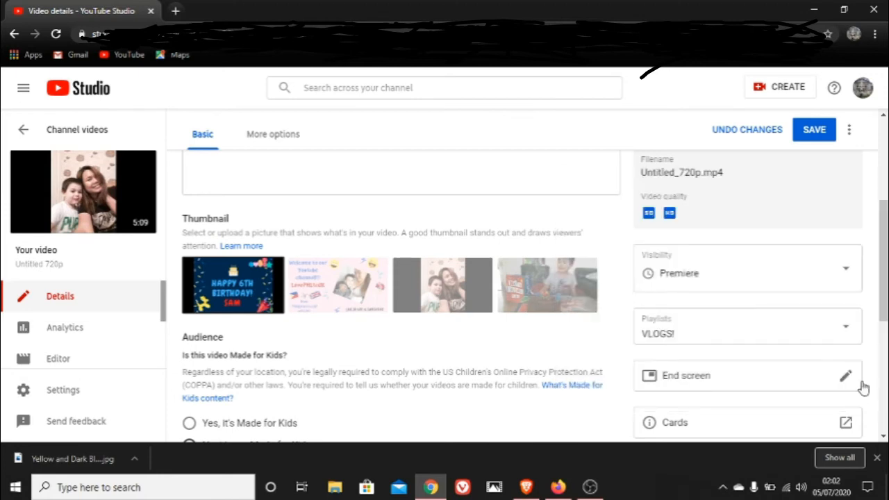
Review the completed video details, from the tags and thumbnail back up to the title and description
scroll(880, 312, down, 3)
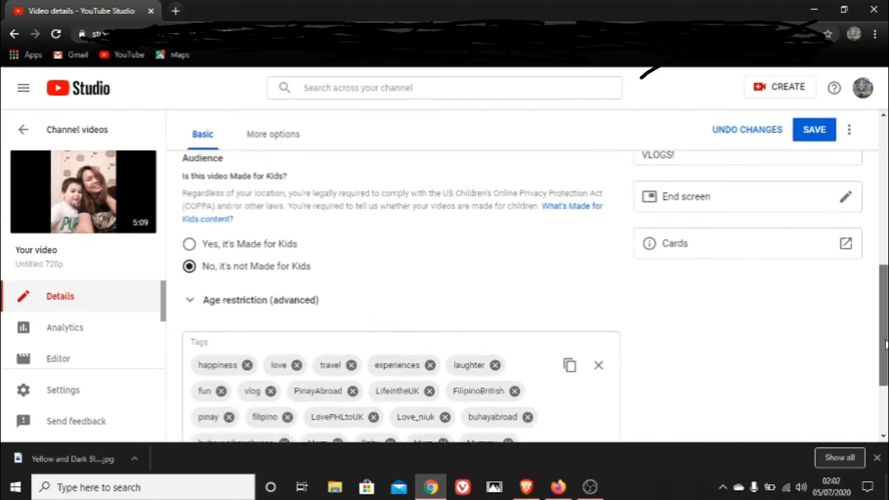
scroll(882, 292, up, 2)
scroll(883, 287, up, 1)
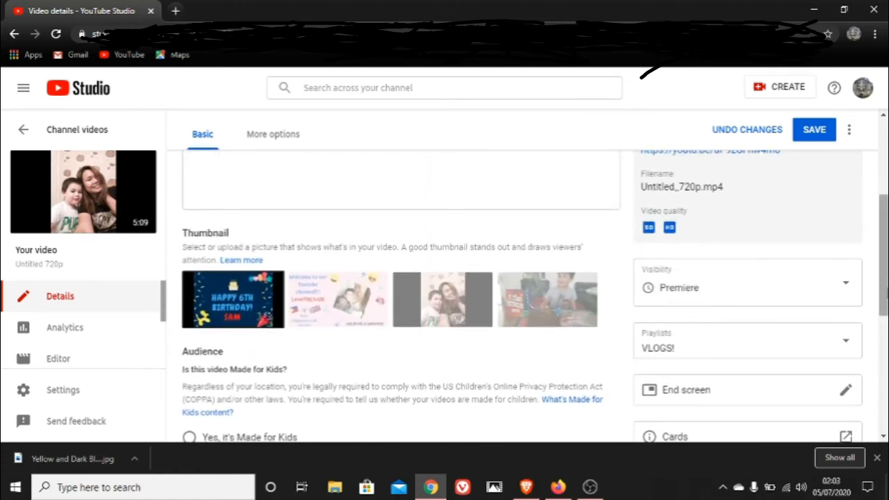
scroll(883, 250, up, 3)
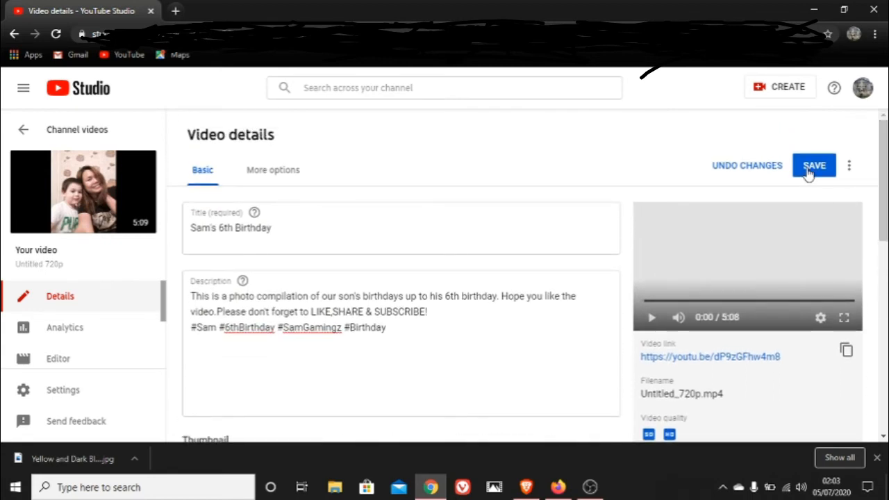
Save the birthday video's details and check its thumbnail, visibility and playlist settings
click(807, 174)
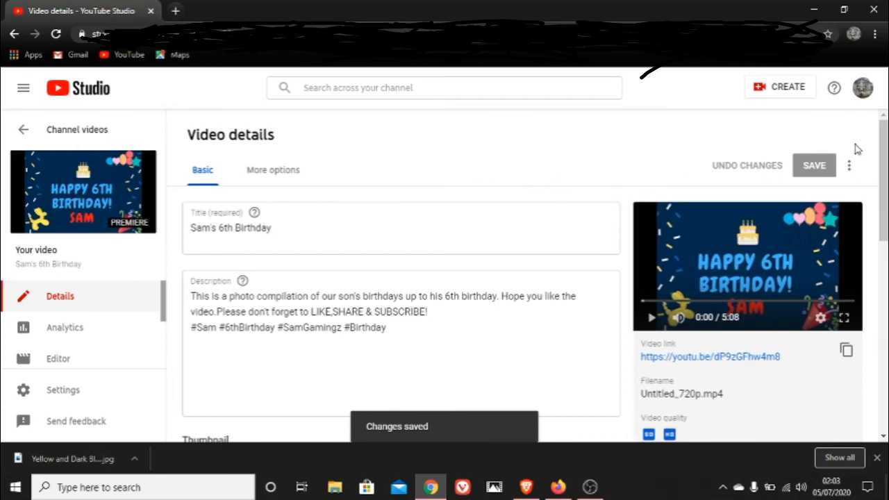
scroll(883, 158, down, 3)
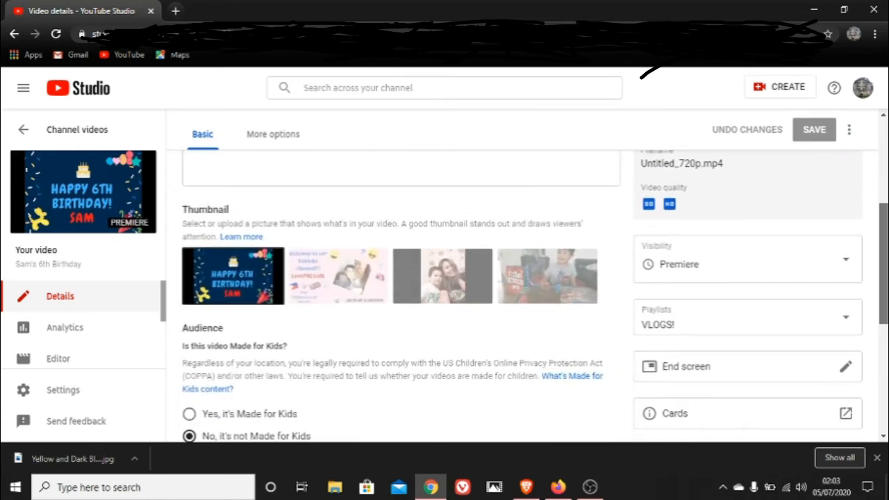
scroll(330, 200, up, 3)
Set the video location to United Kingdom in the video's additional options
click(286, 178)
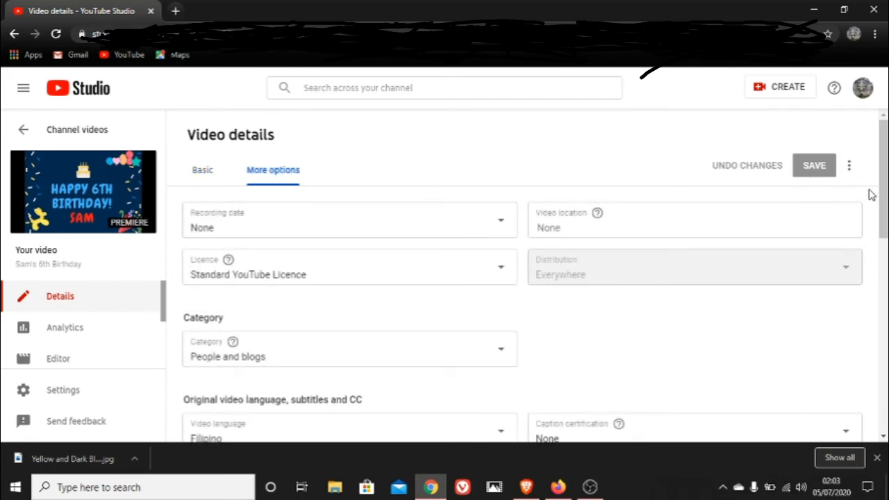
scroll(883, 189, down, 1)
scroll(884, 189, up, 1)
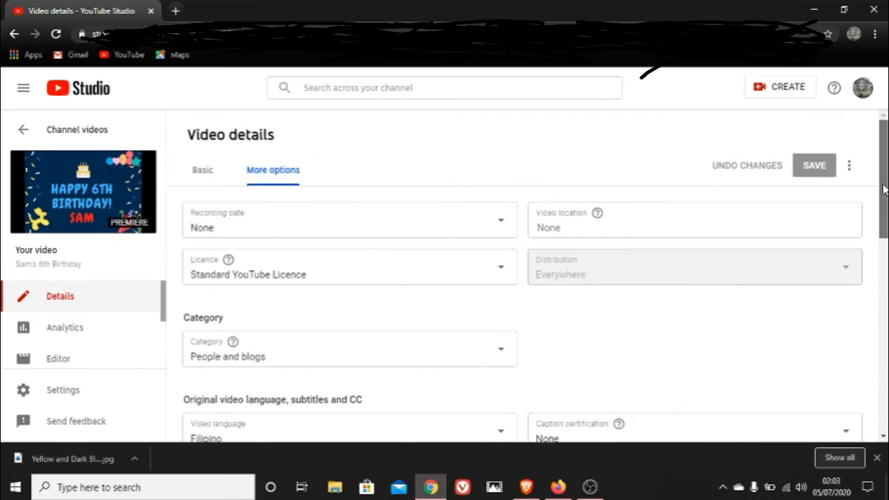
click(772, 220)
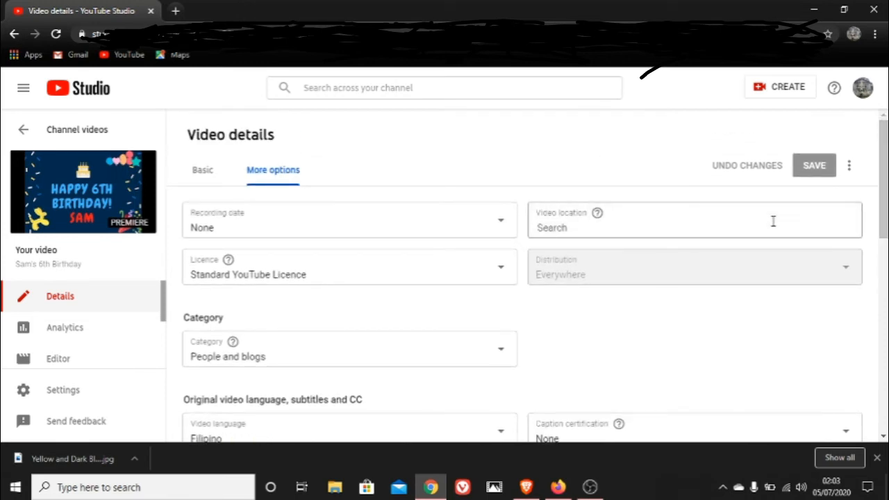
text(Uni)
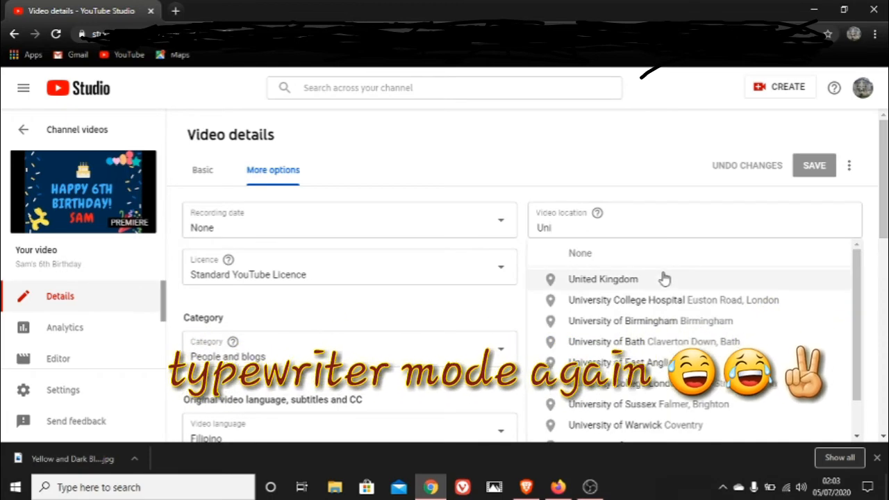
click(658, 279)
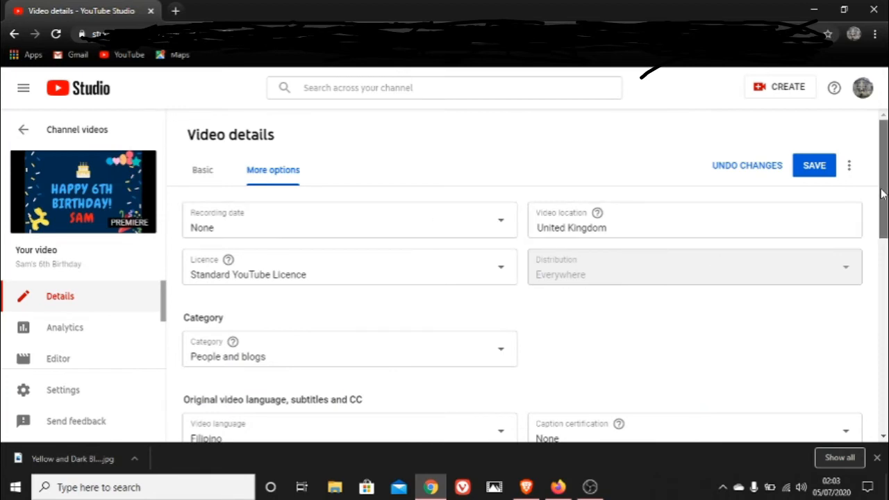
Review the category, language, subtitle and comment settings, and save the video's additional options
scroll(882, 194, down, 2)
scroll(882, 208, down, 2)
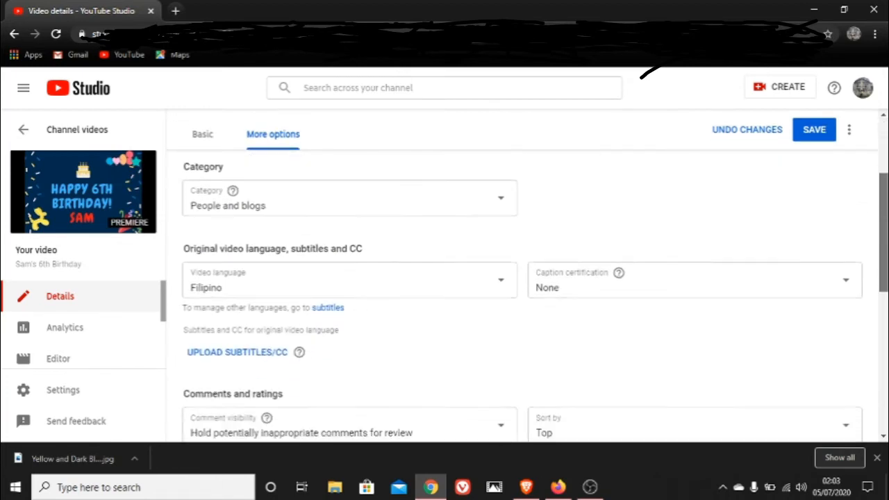
scroll(881, 264, down, 1)
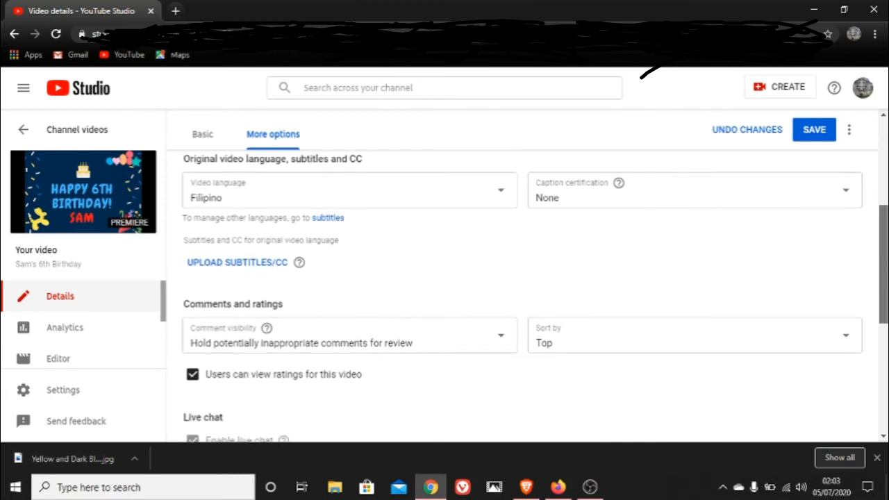
drag(883, 278, 884, 184)
click(813, 166)
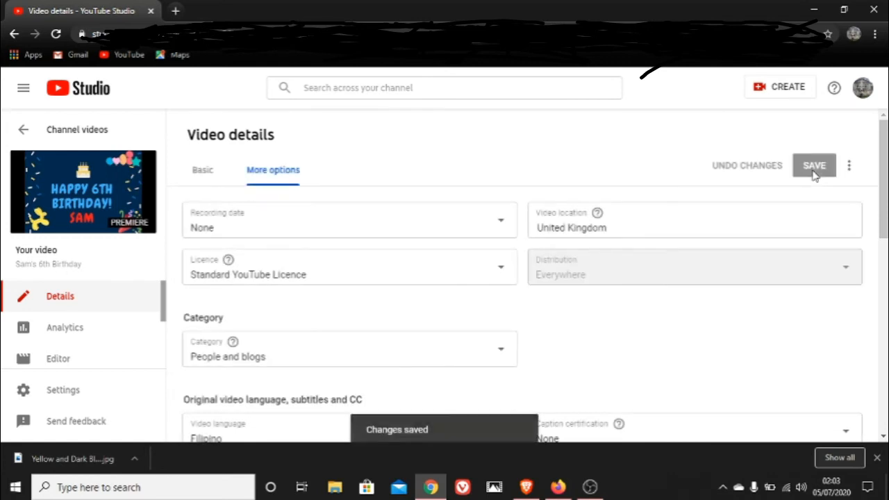
Return to the channel's video list and turn monetisation on for the scheduled birthday video
click(103, 135)
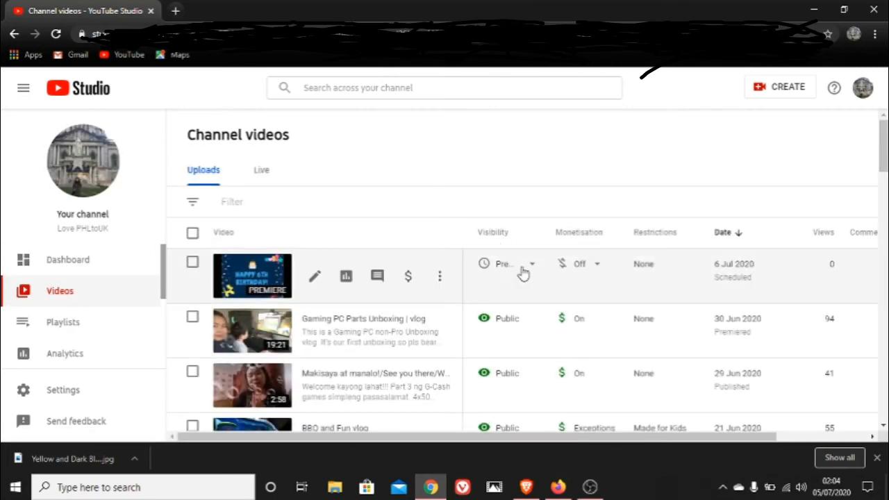
click(581, 266)
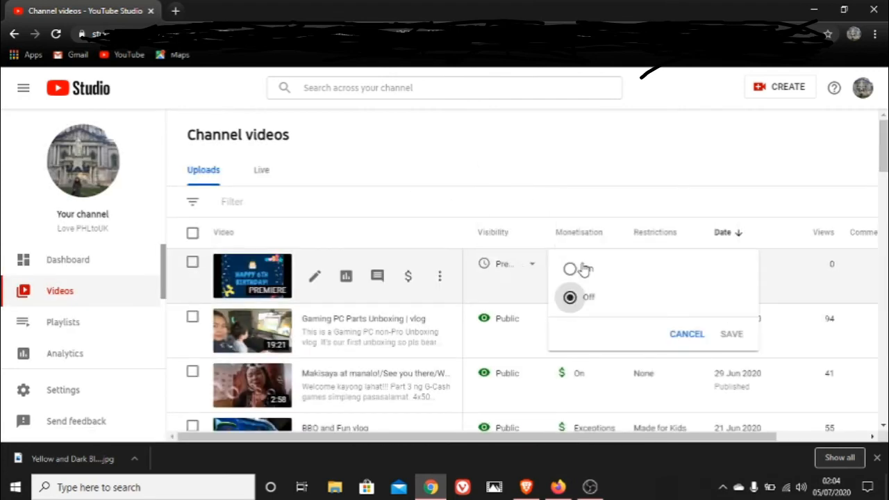
click(570, 271)
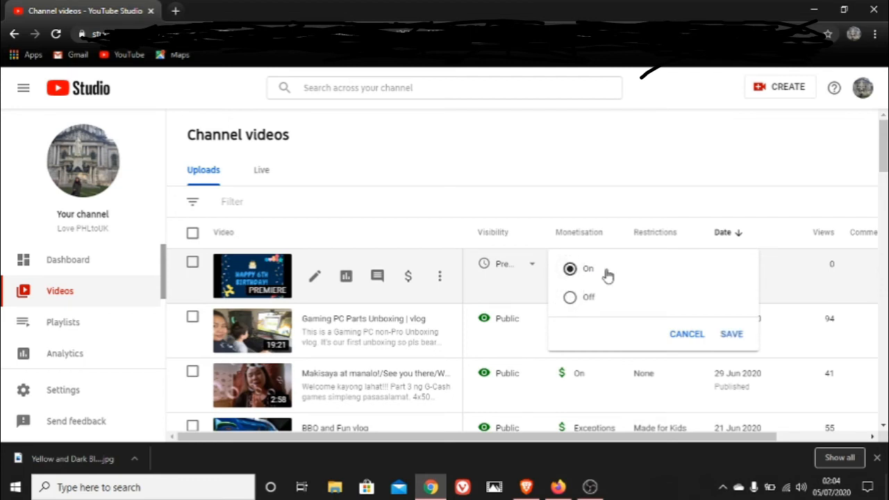
click(732, 334)
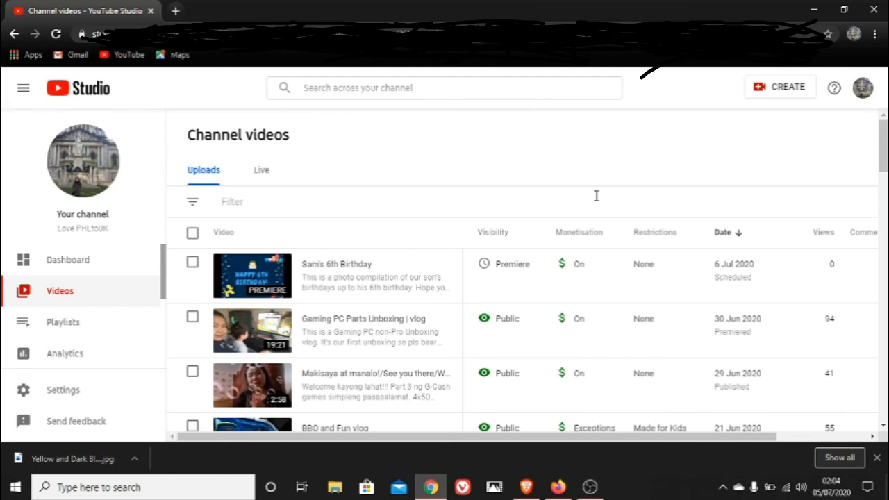
mouse_move(660, 237)
Open the channel's public YouTube page in a new tab, check the birthday Premiere among the uploads, and close the tab
click(176, 11)
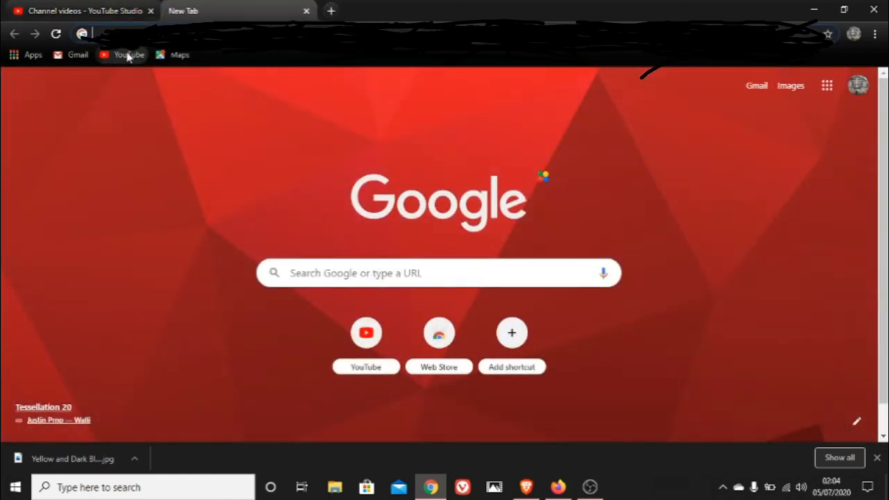
click(127, 55)
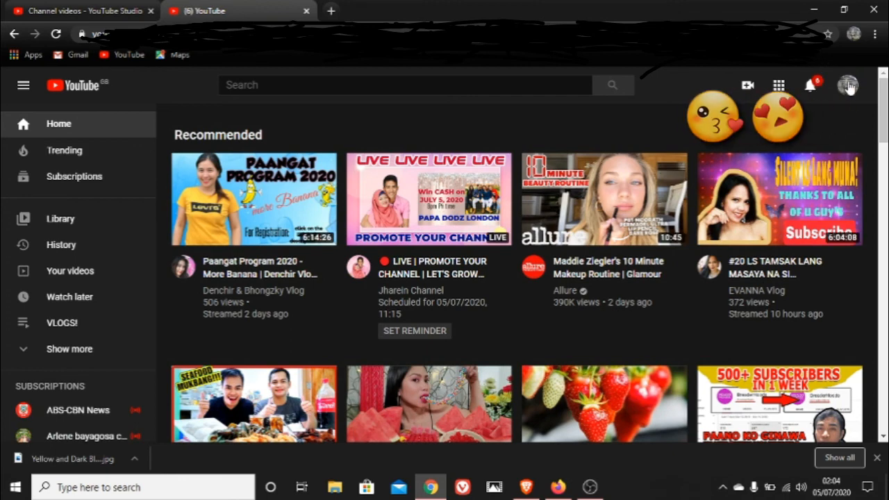
click(848, 86)
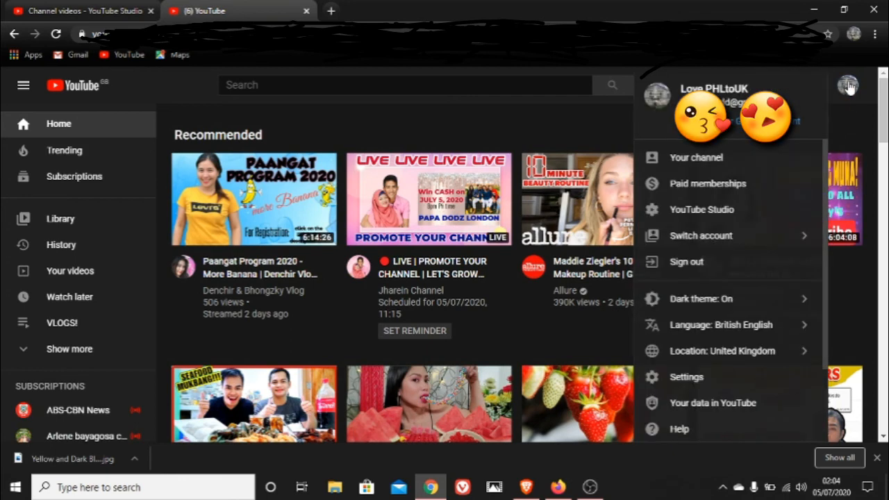
click(718, 158)
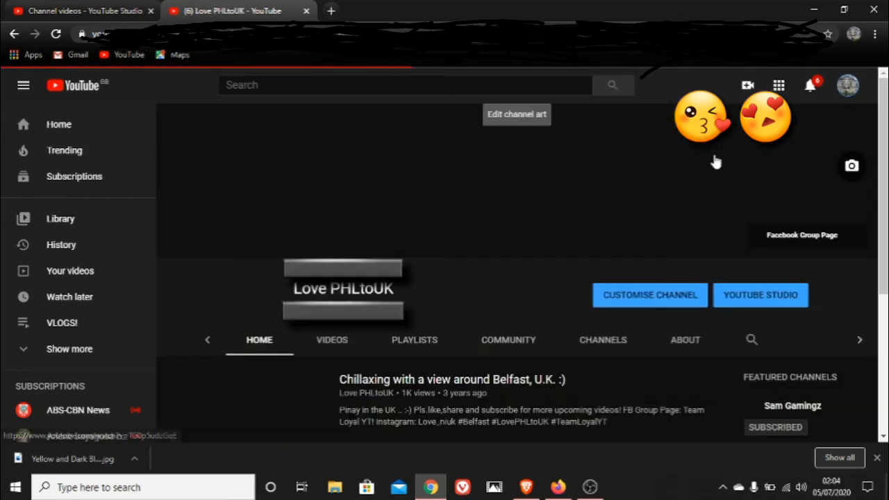
scroll(877, 125, down, 5)
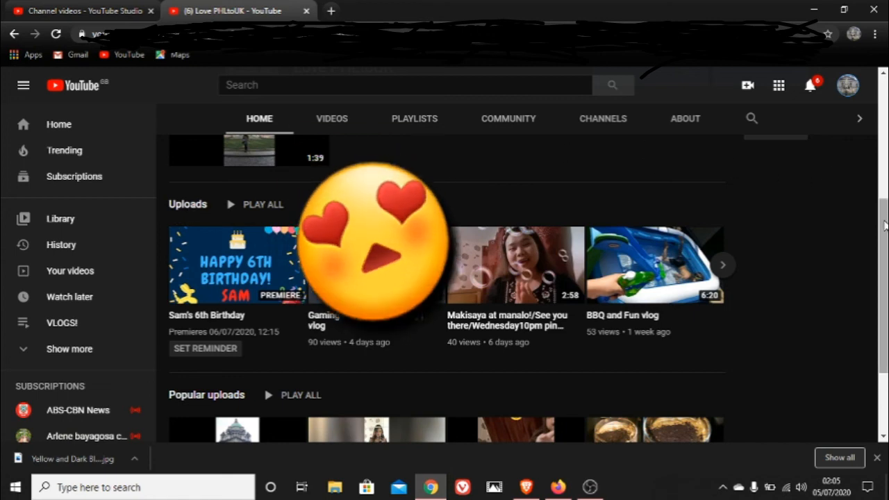
drag(883, 221, 879, 92)
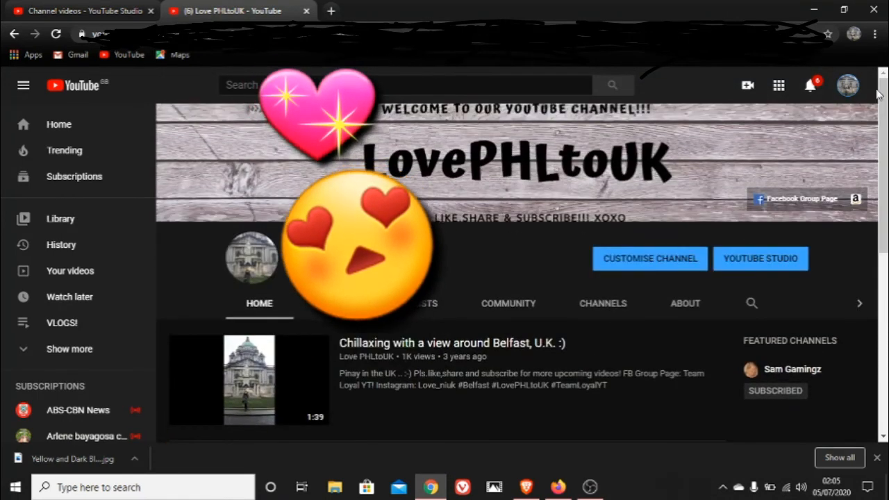
click(306, 11)
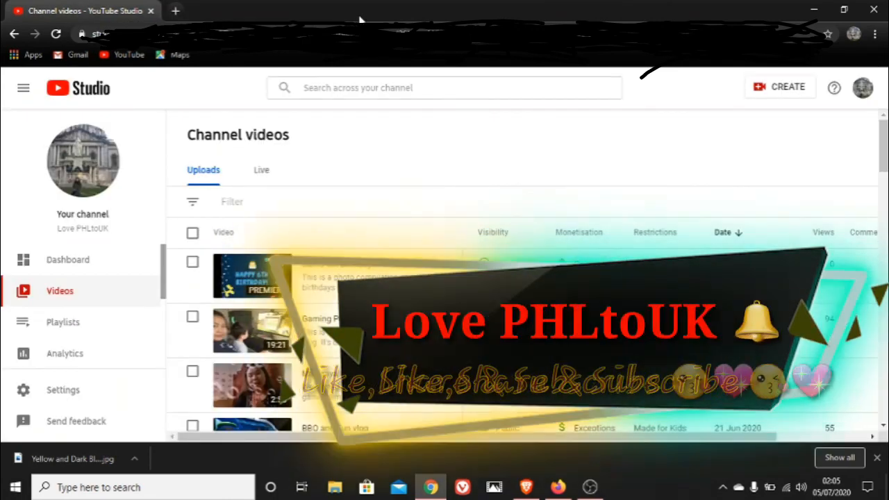